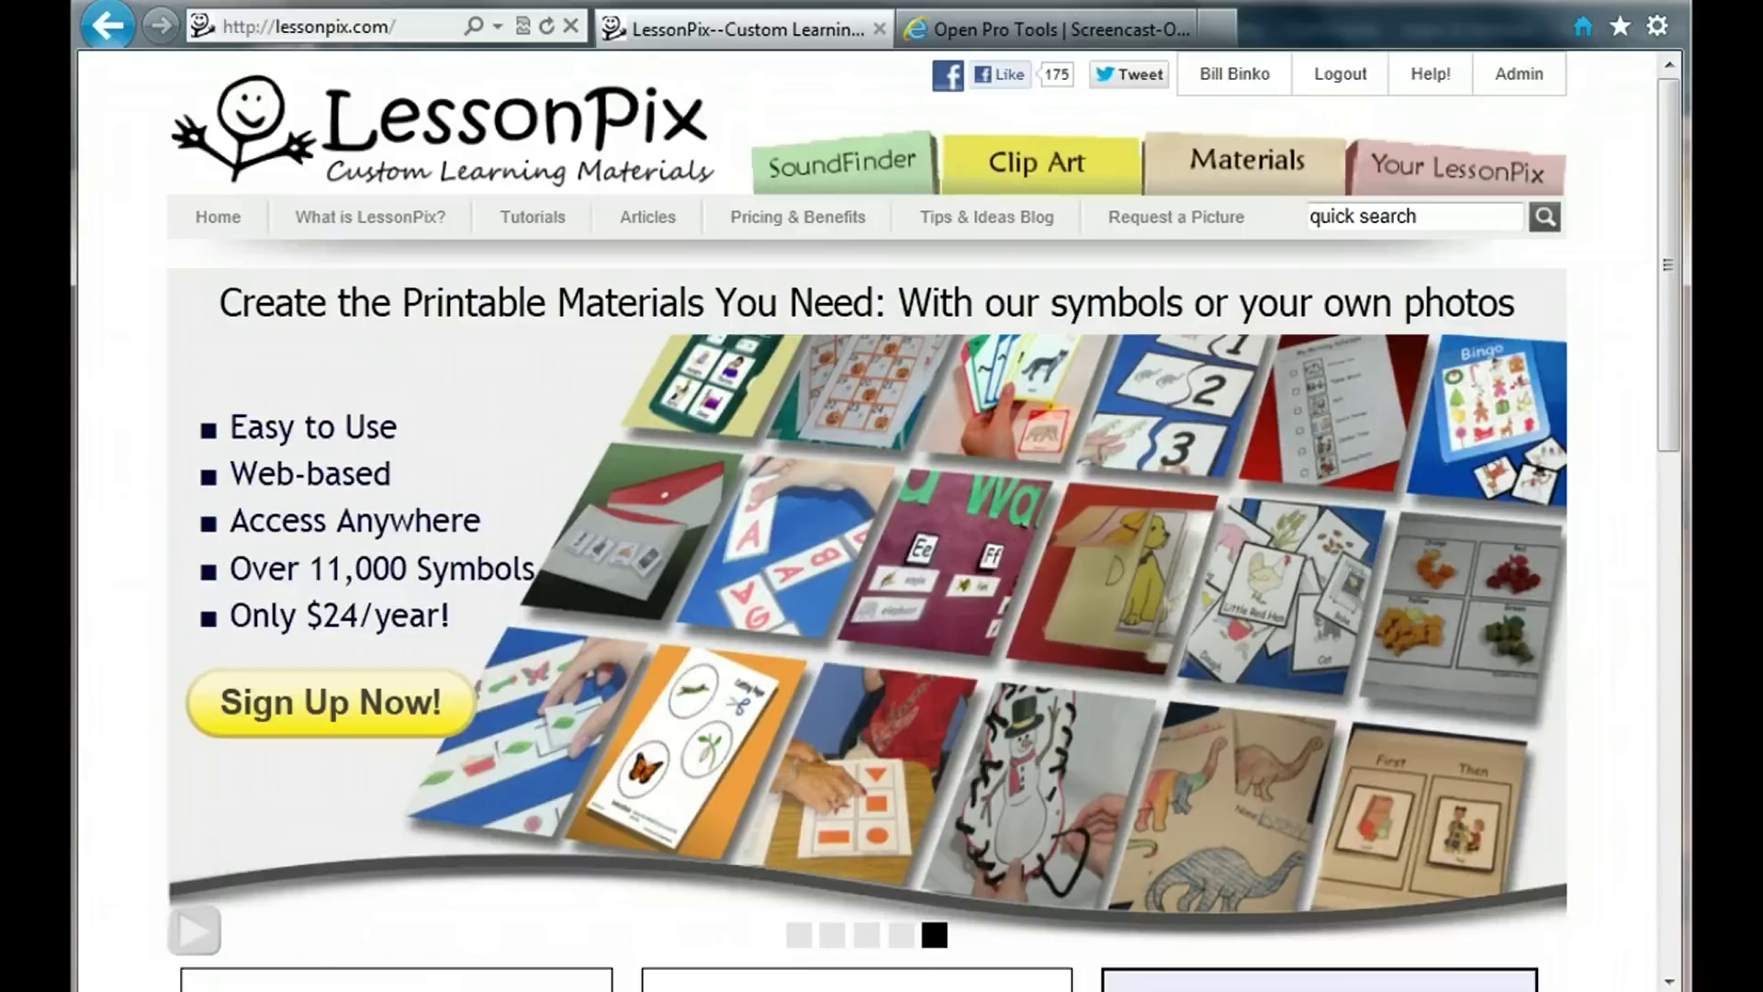
- Open the Clip Art library, then the Request Images form for missing pictures
left_click(1034, 151)
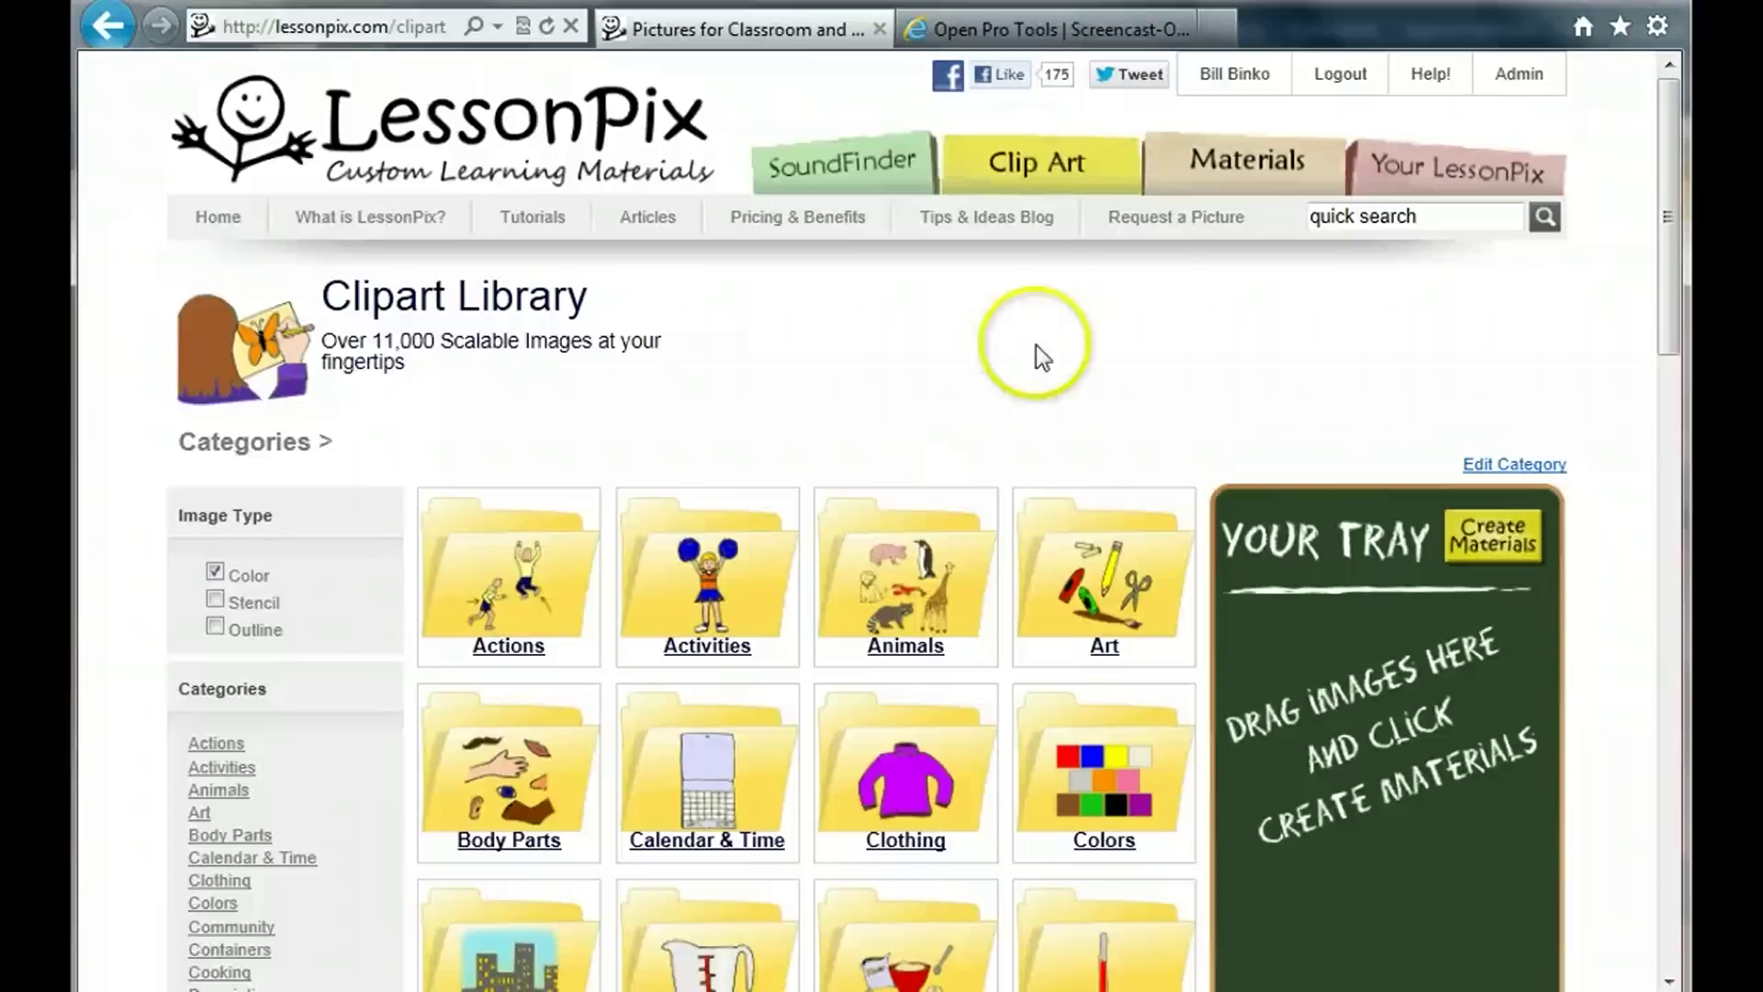
left_click(1164, 220)
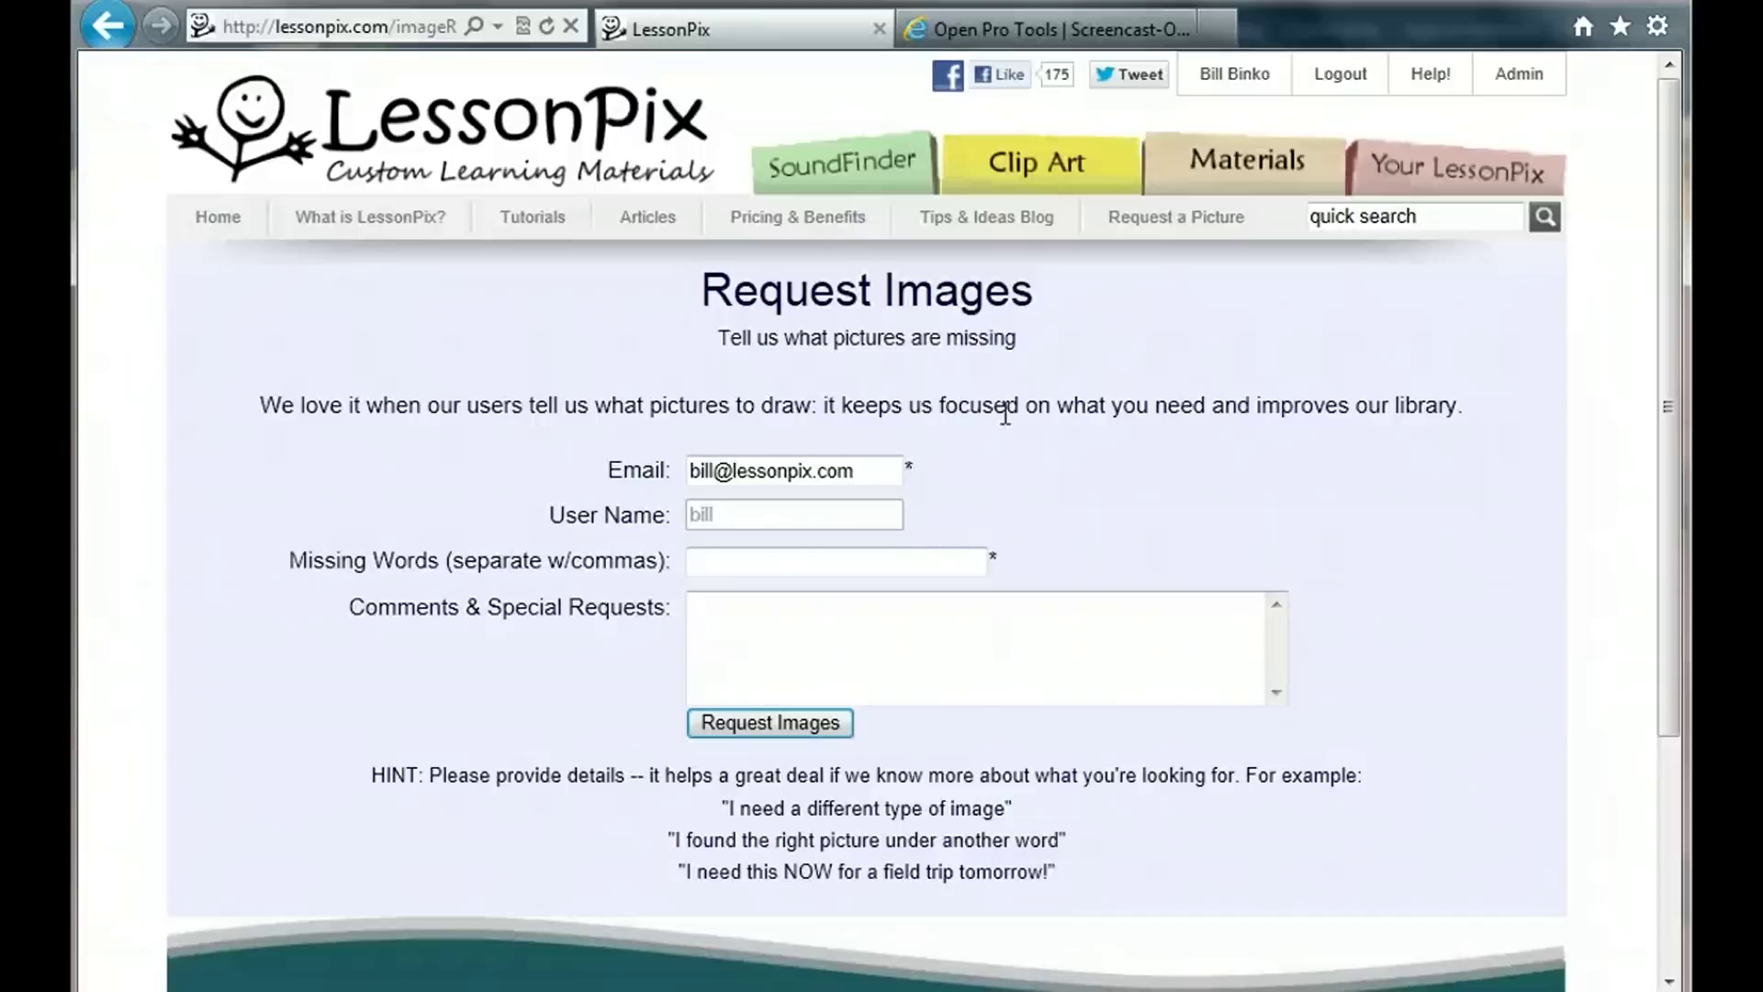
- Run a quick library search for 'teddy'
left_click(1357, 217)
type("teddy")
key("Return")
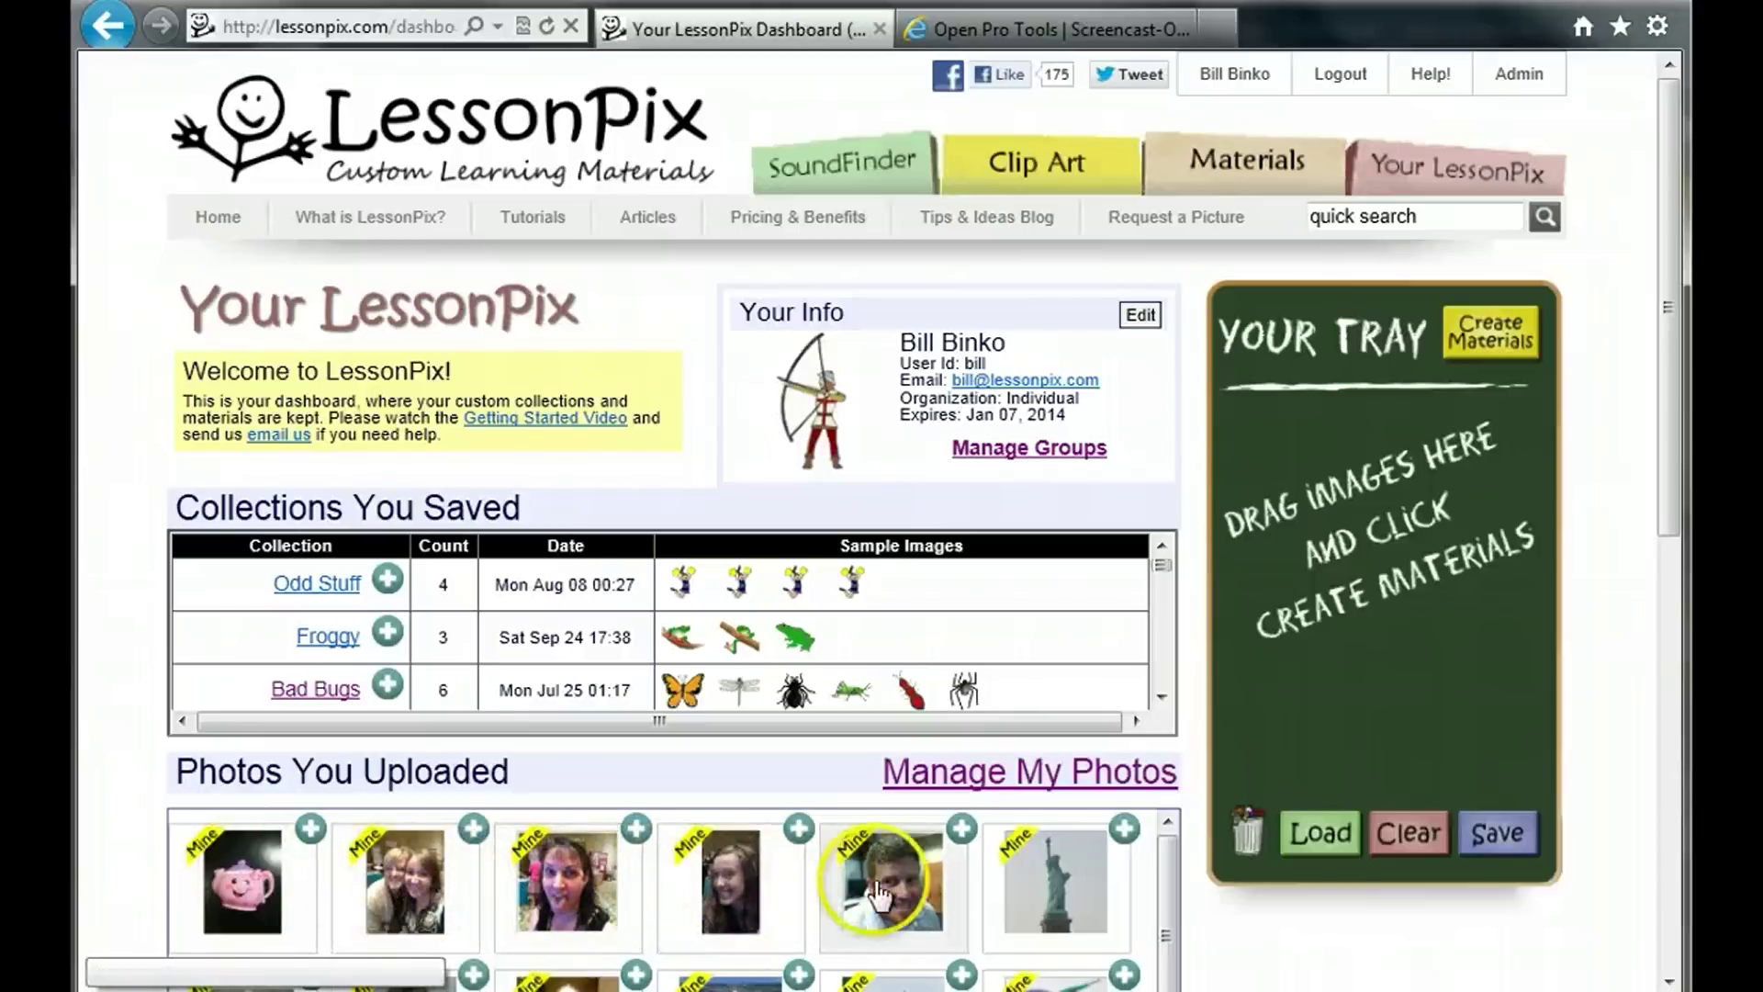
- Scroll the dashboard to locate the Manage My Photos link
scroll(895, 882, "down", 3)
scroll(903, 891, "down", 1)
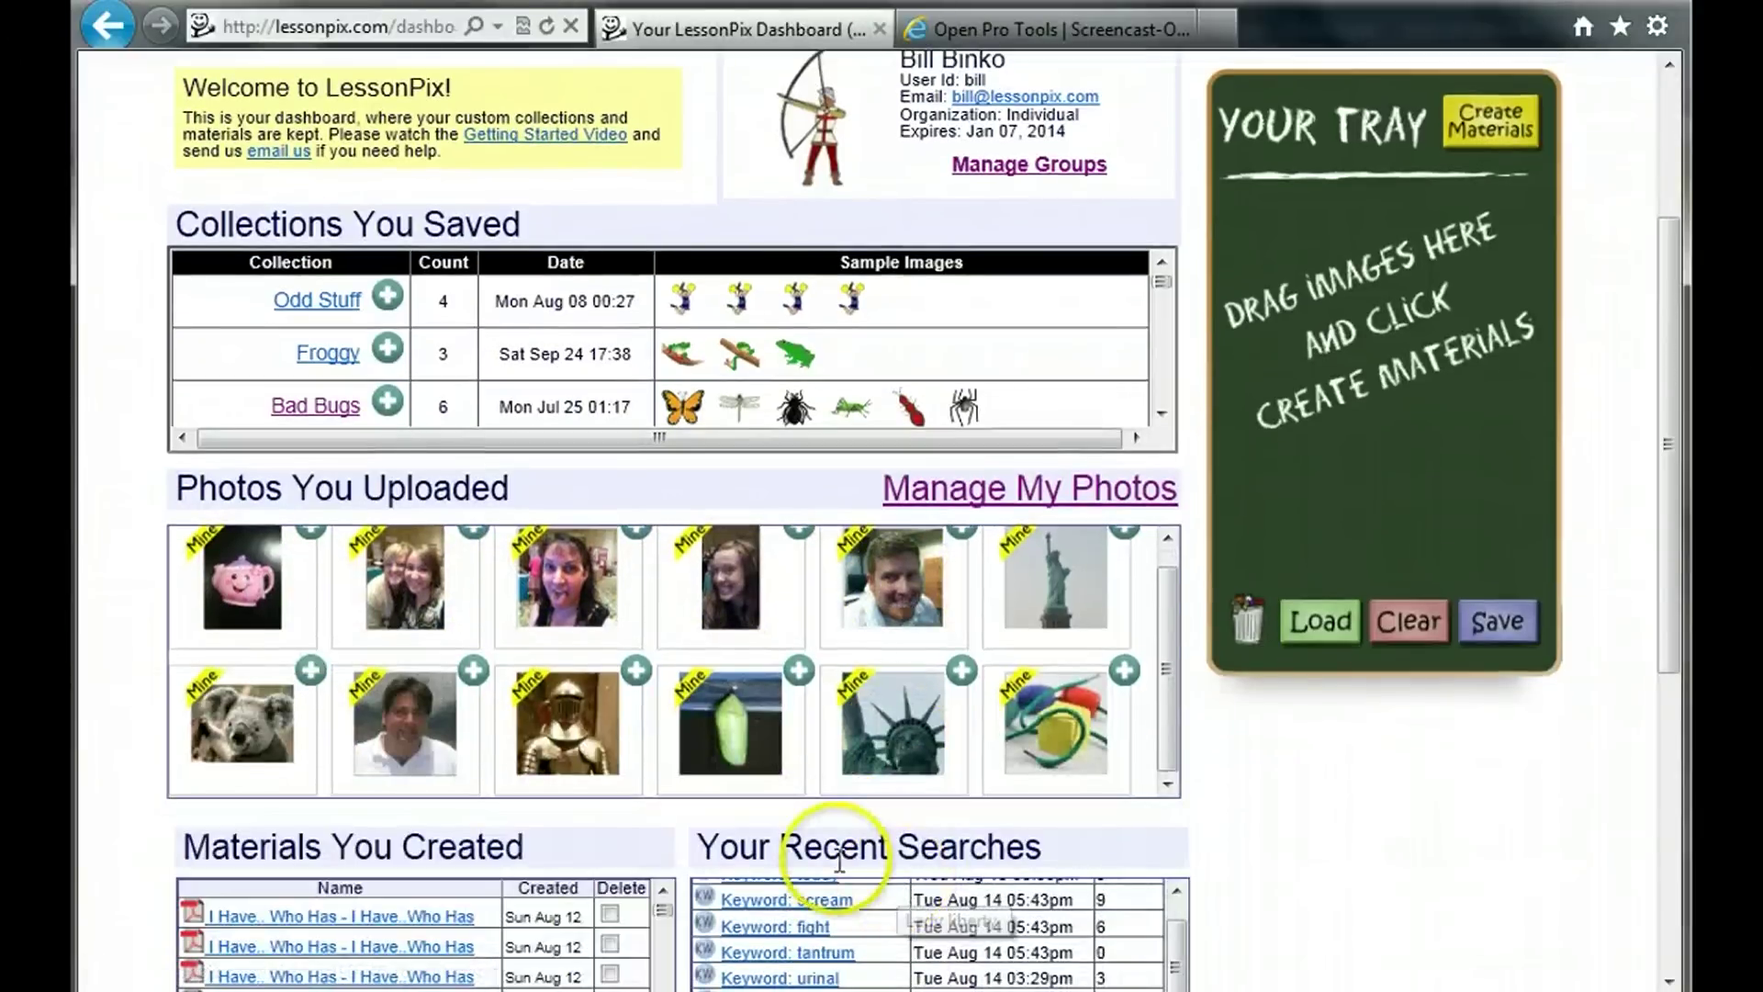
scroll(1285, 496, "up", 3)
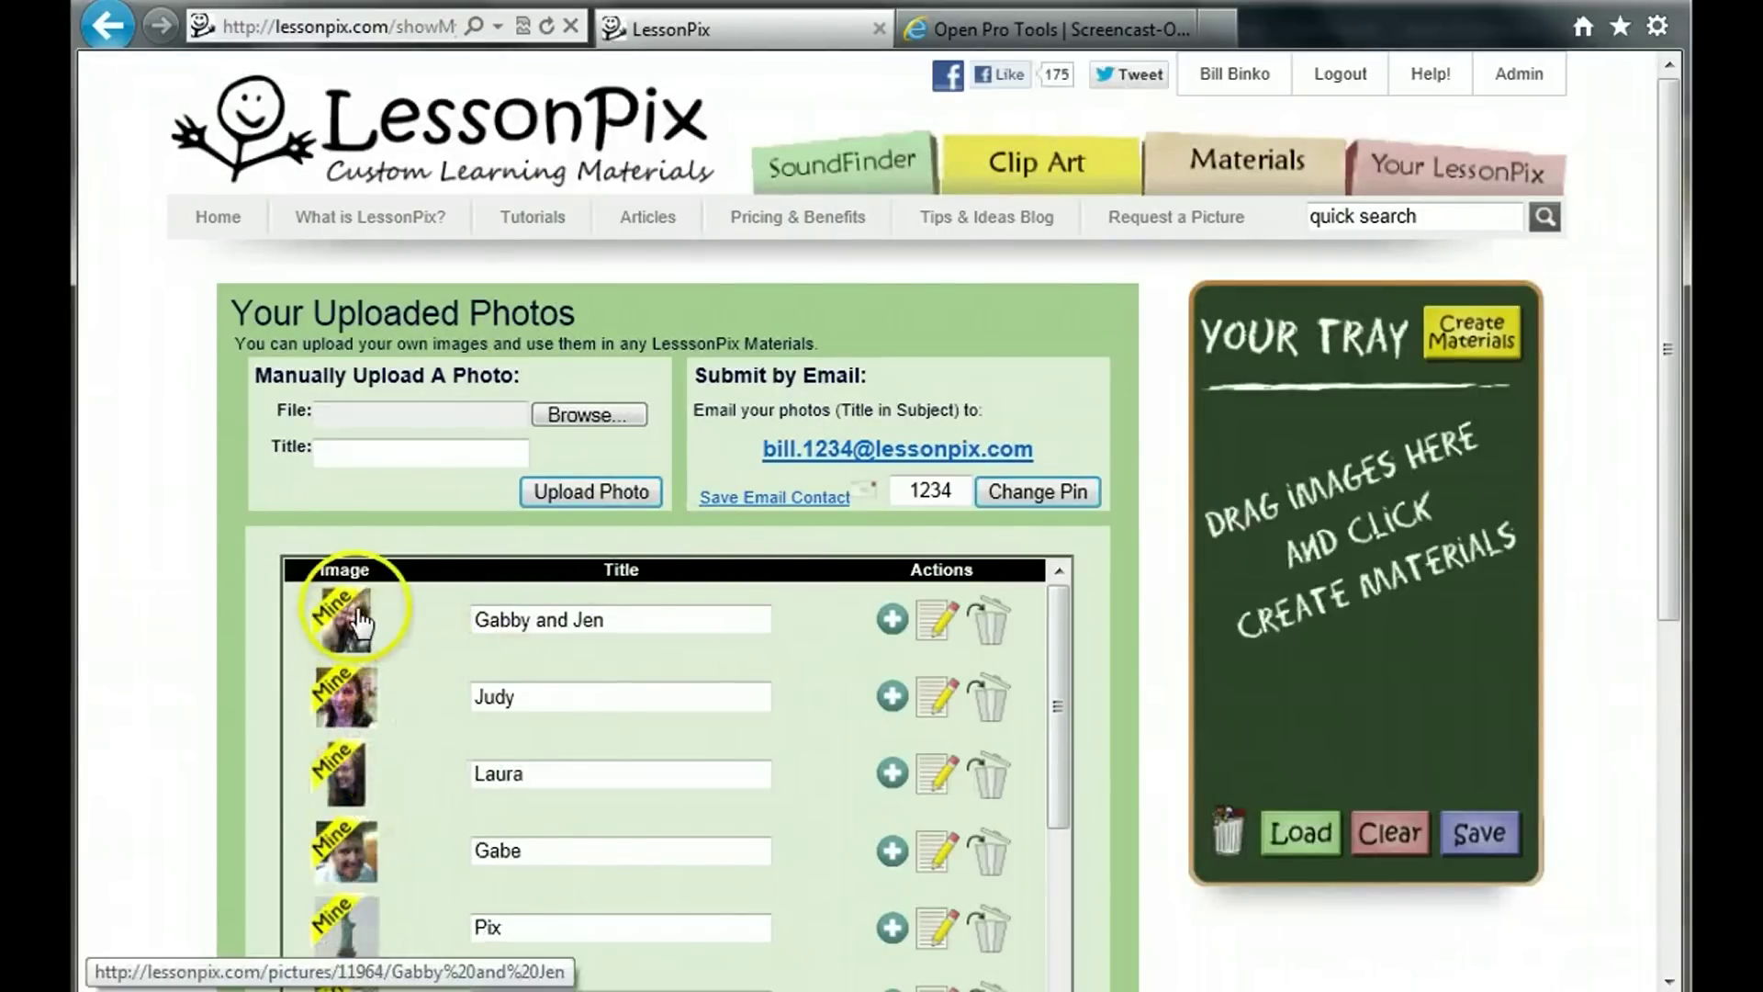
scroll(611, 661, "down", 1)
scroll(611, 661, "up", 1)
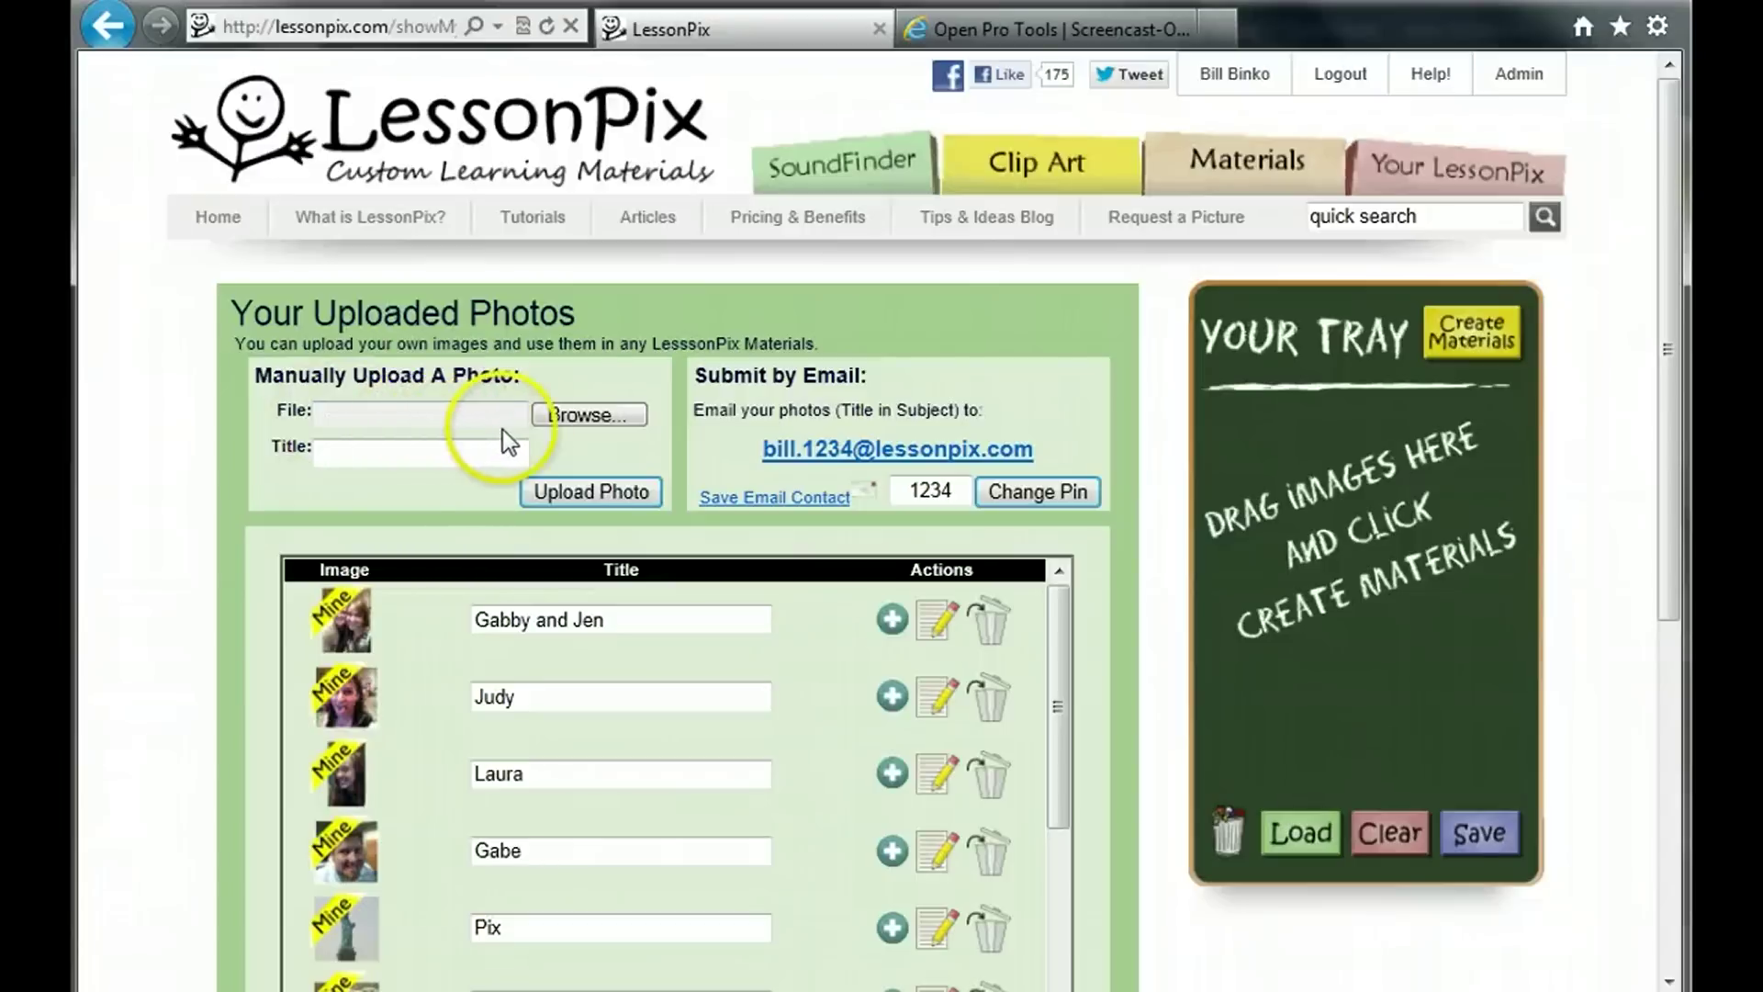
left_click(571, 417)
- Upload the reindeer portrait picture, titled with the girl's first name
left_click(571, 417)
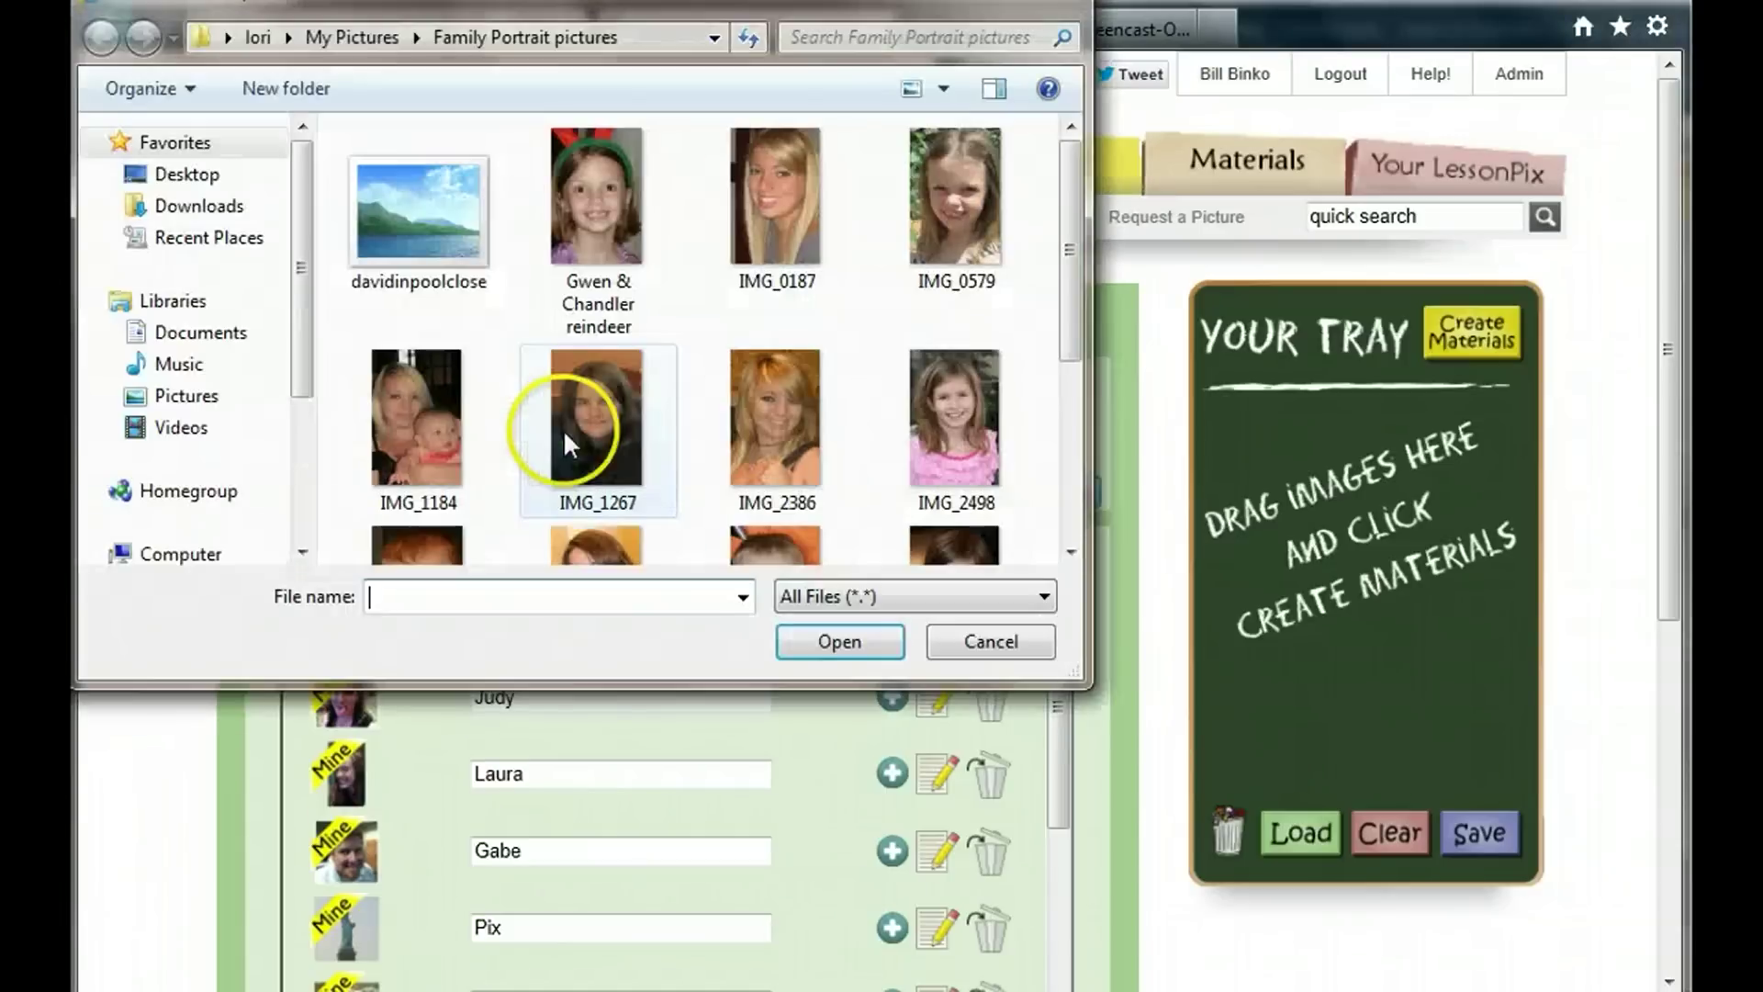
left_click(570, 250)
left_click(840, 642)
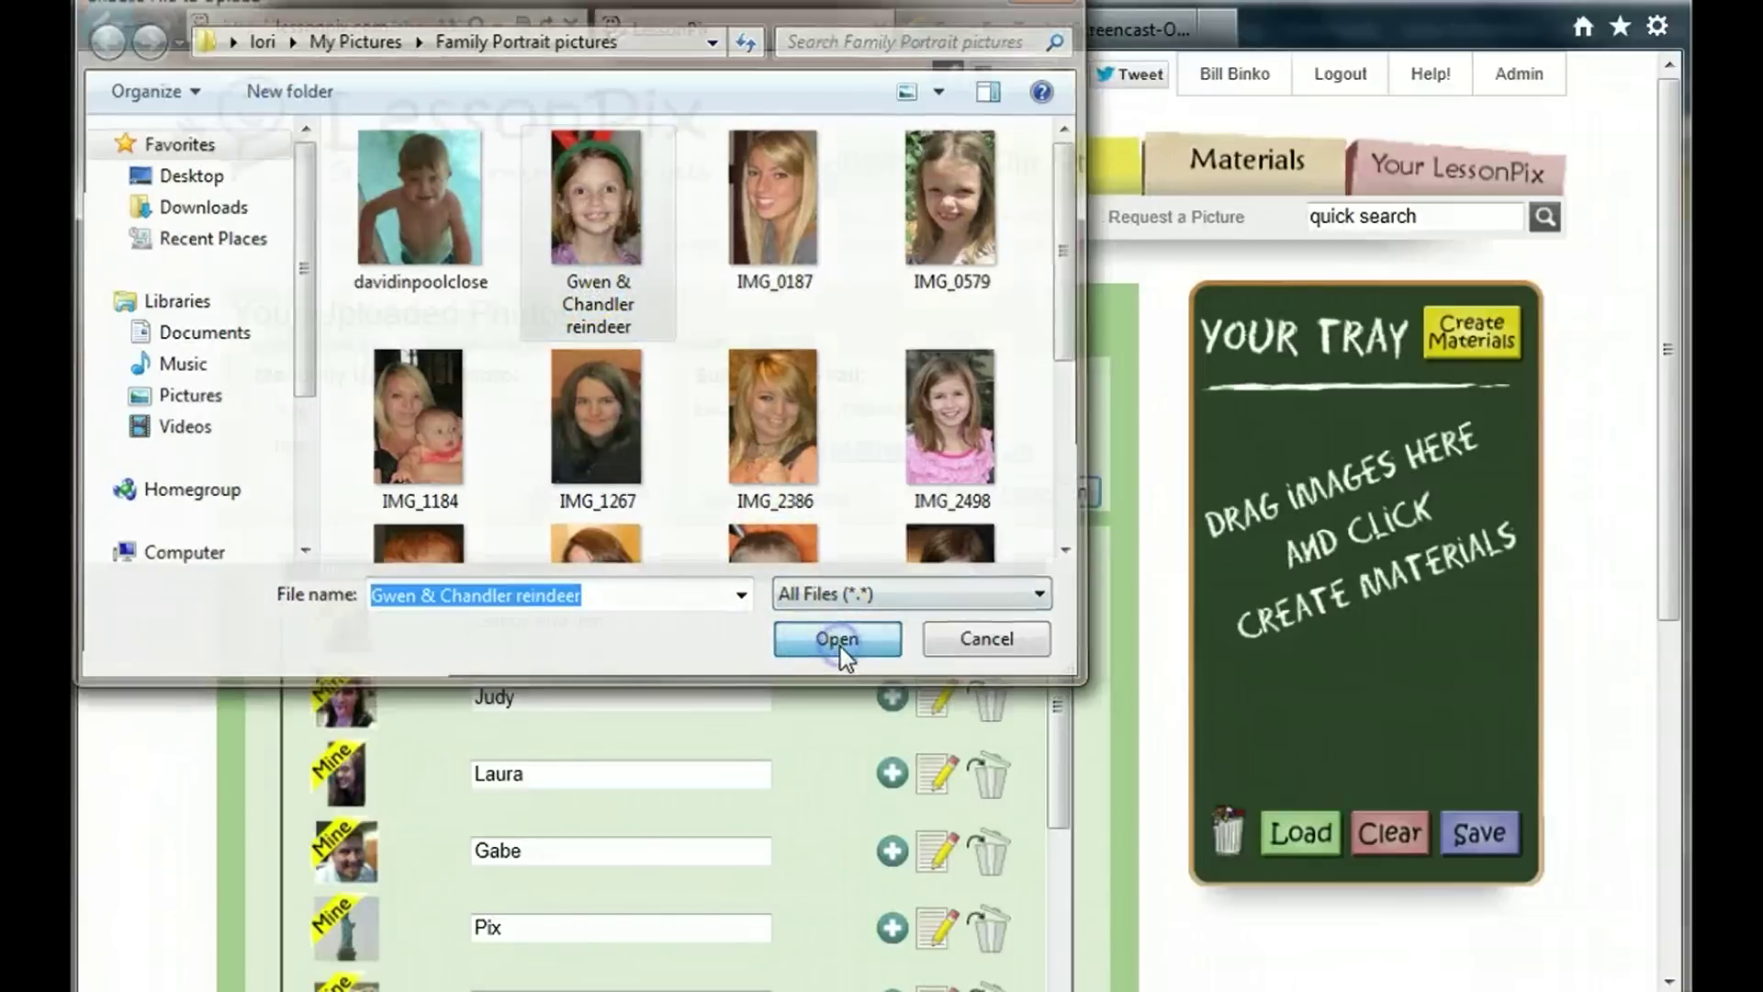
left_click(477, 459)
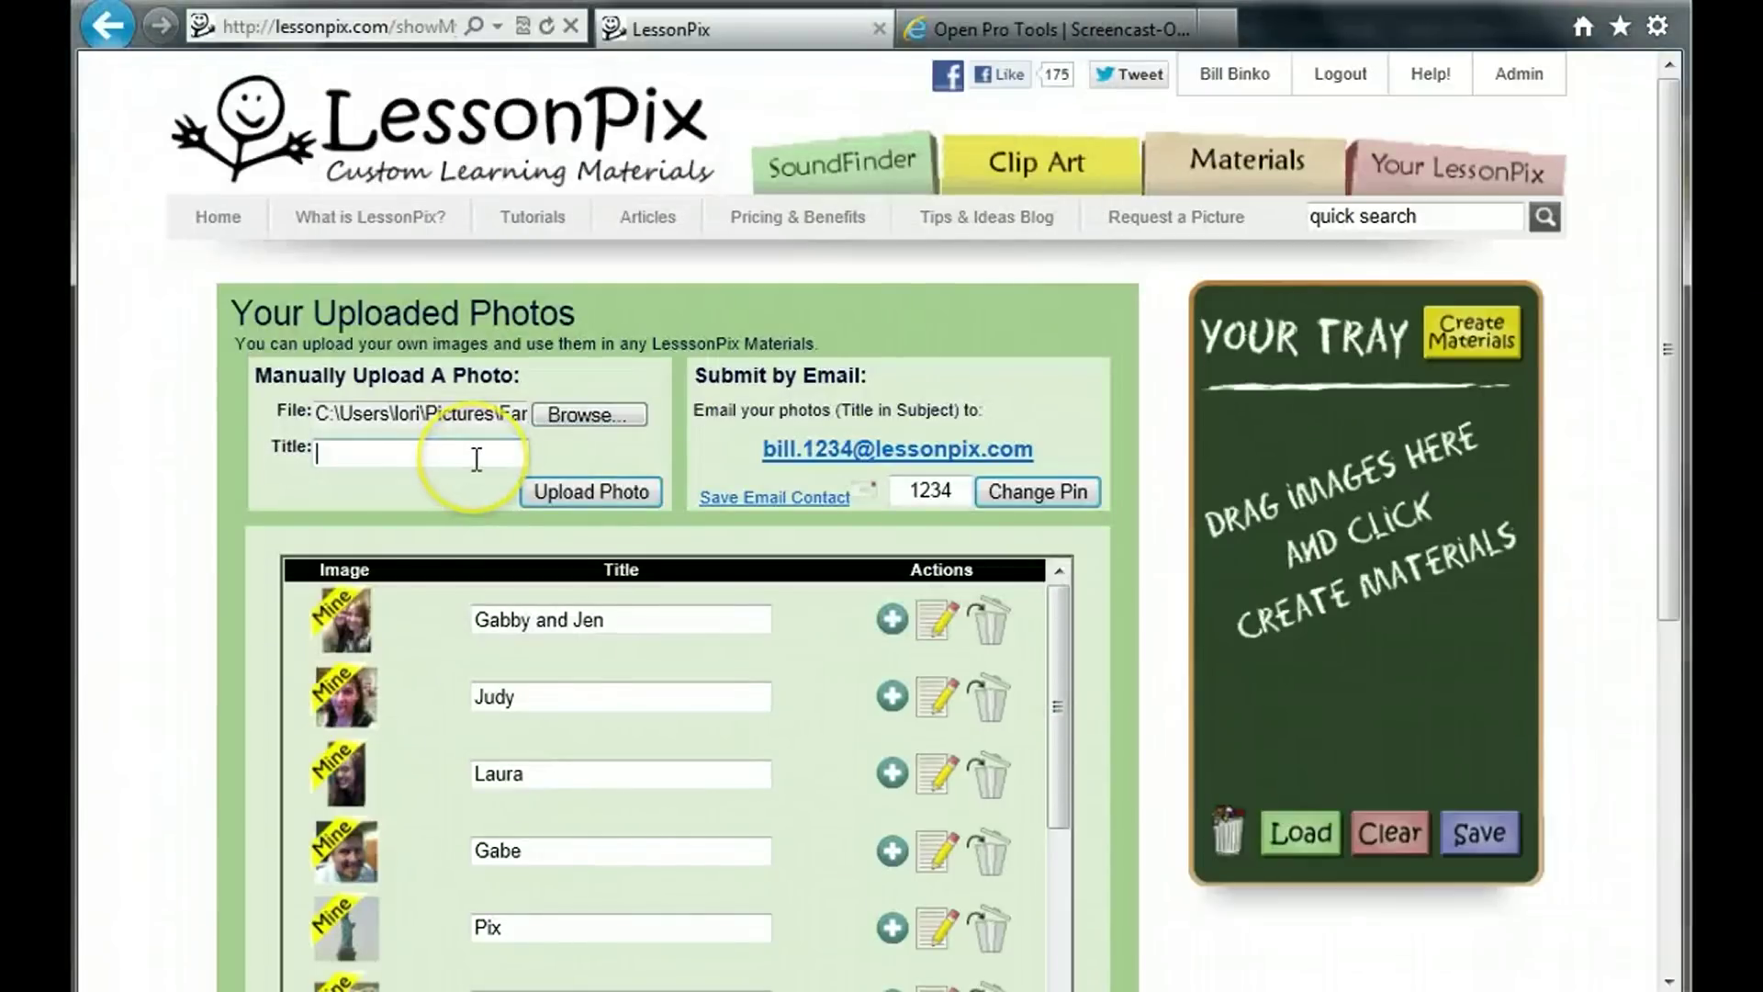
type("Gwen")
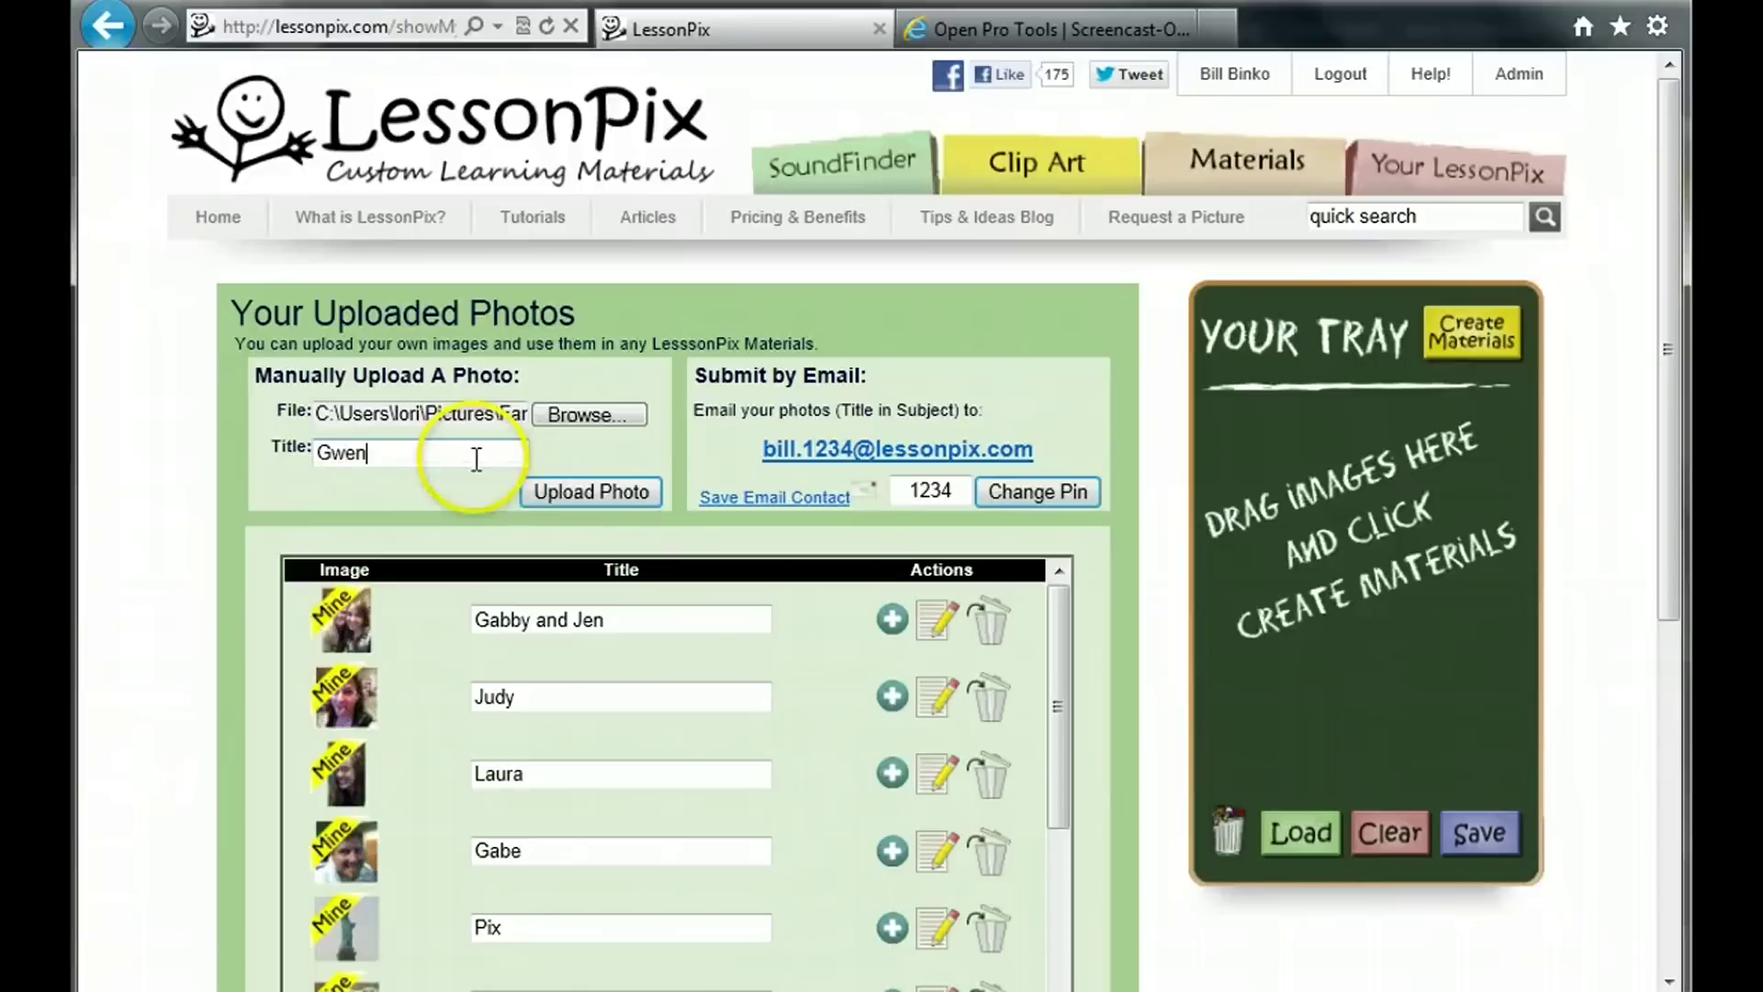
left_click(560, 498)
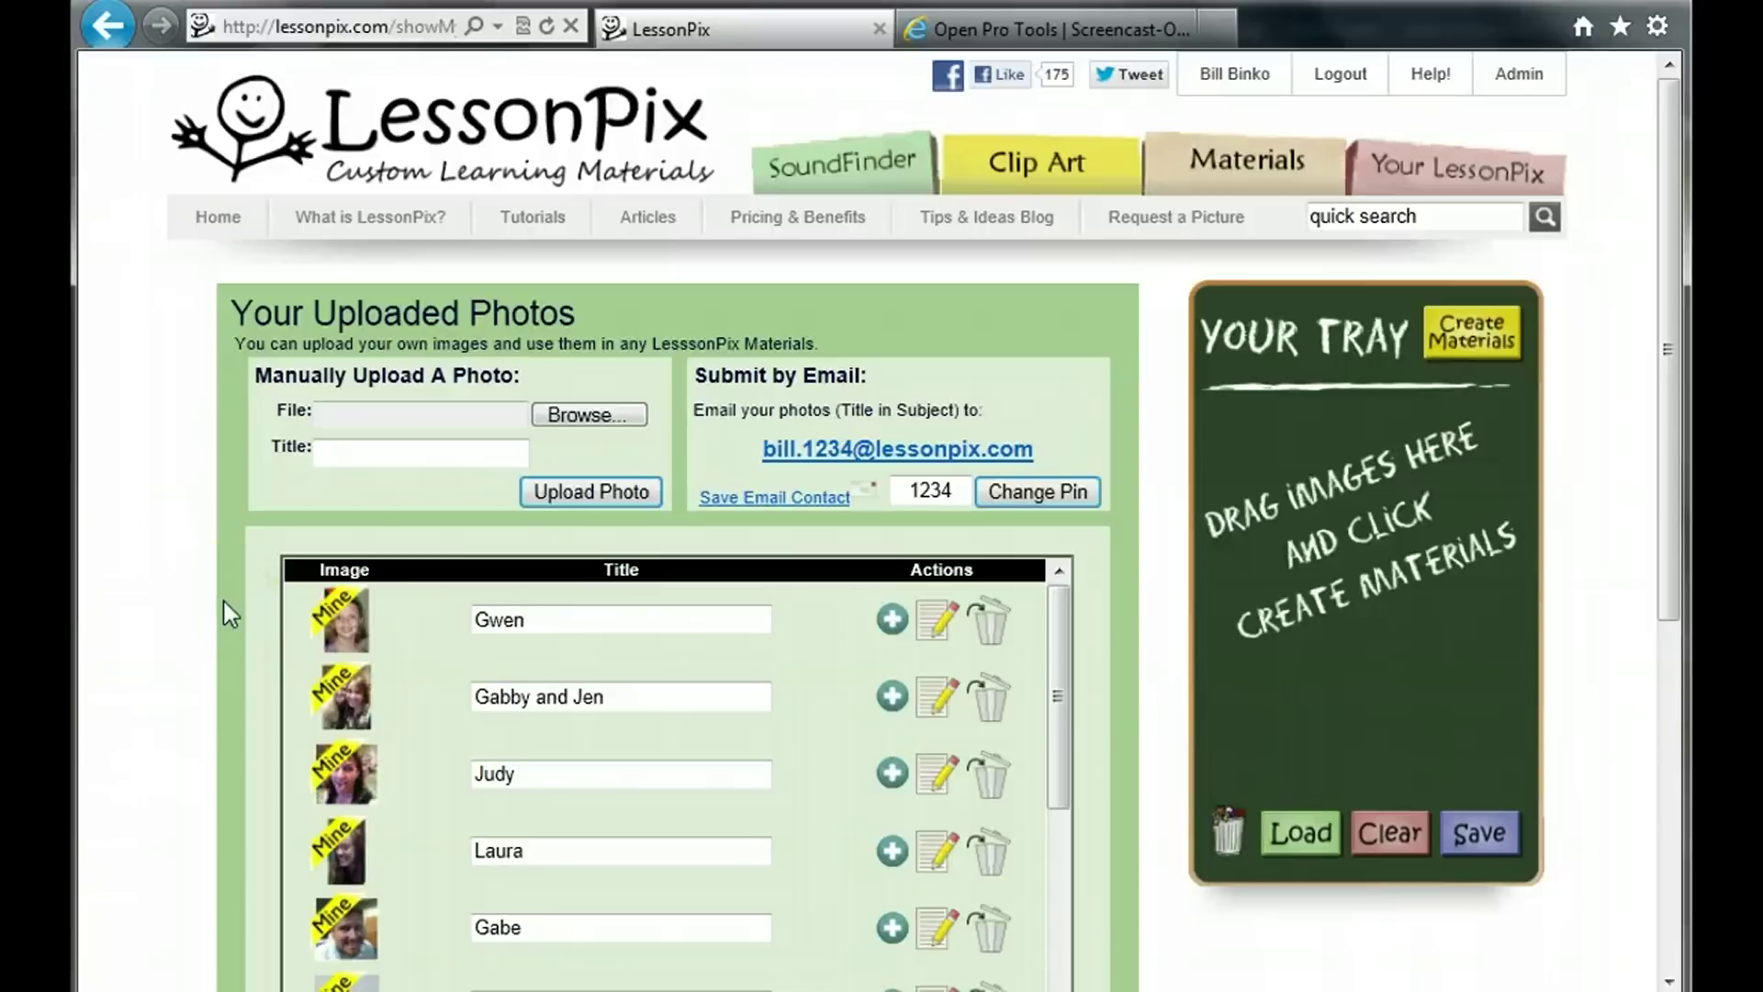
- Drag the newly uploaded photo's thumbnail into Your Tray
left_click(557, 619)
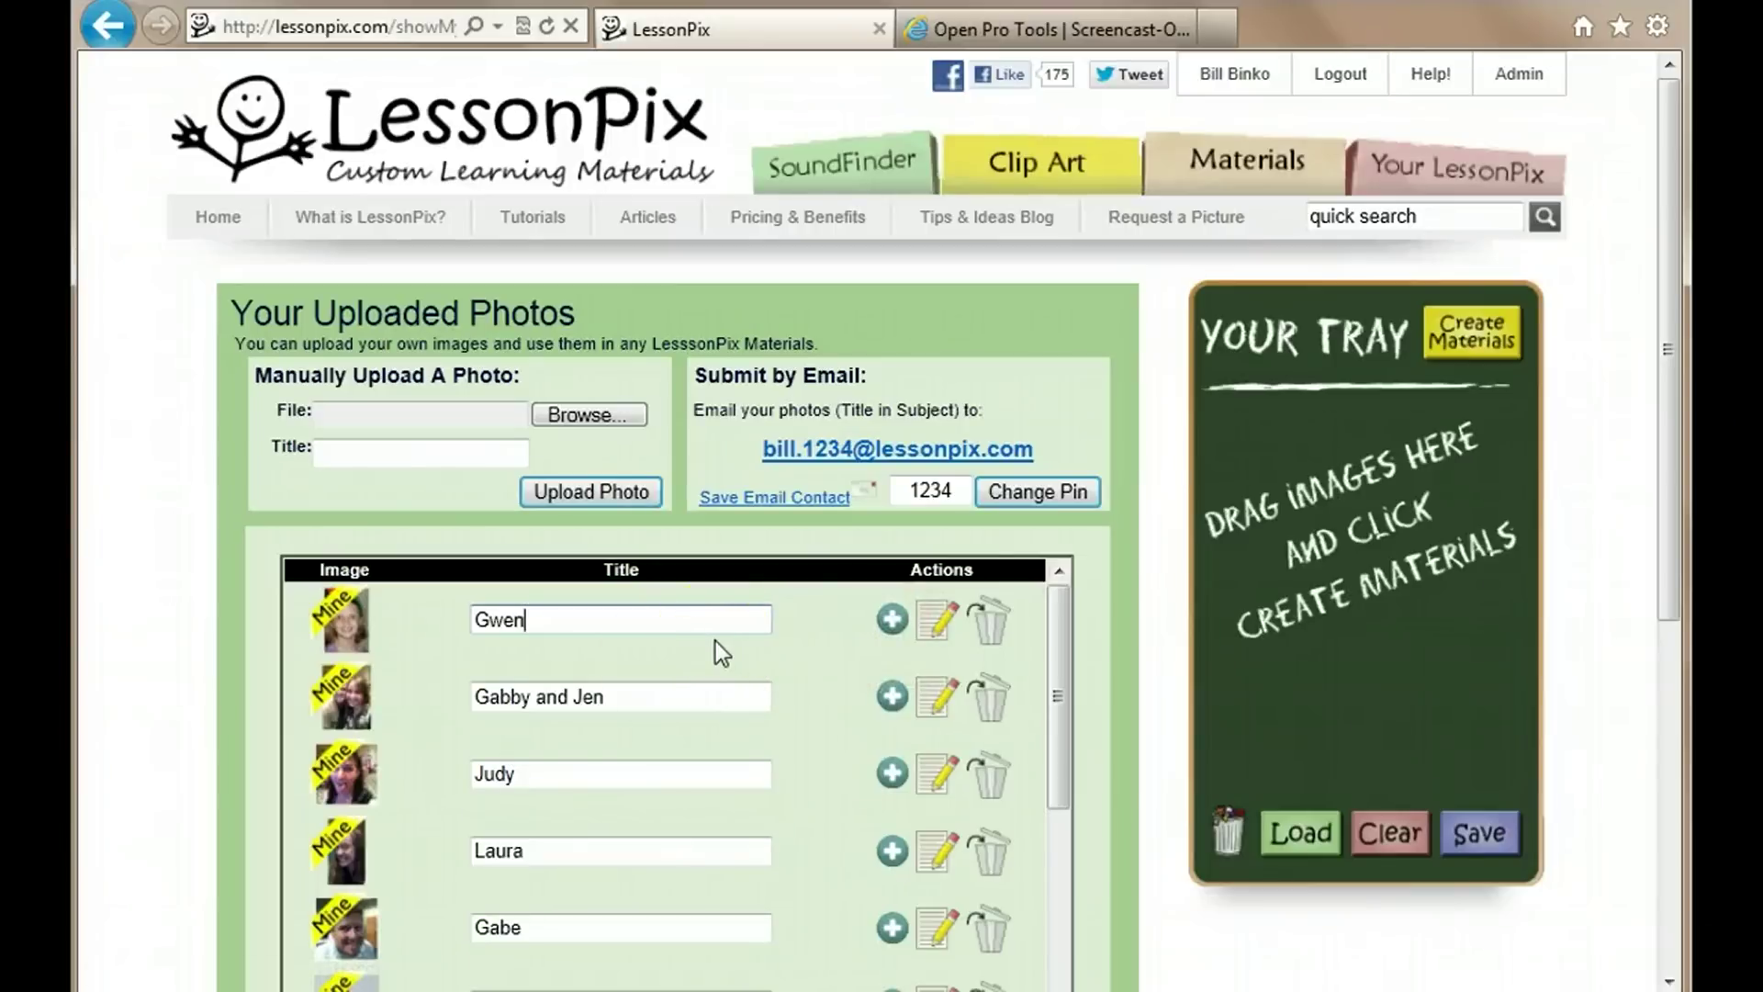
left_click_drag(338, 627, 1299, 521)
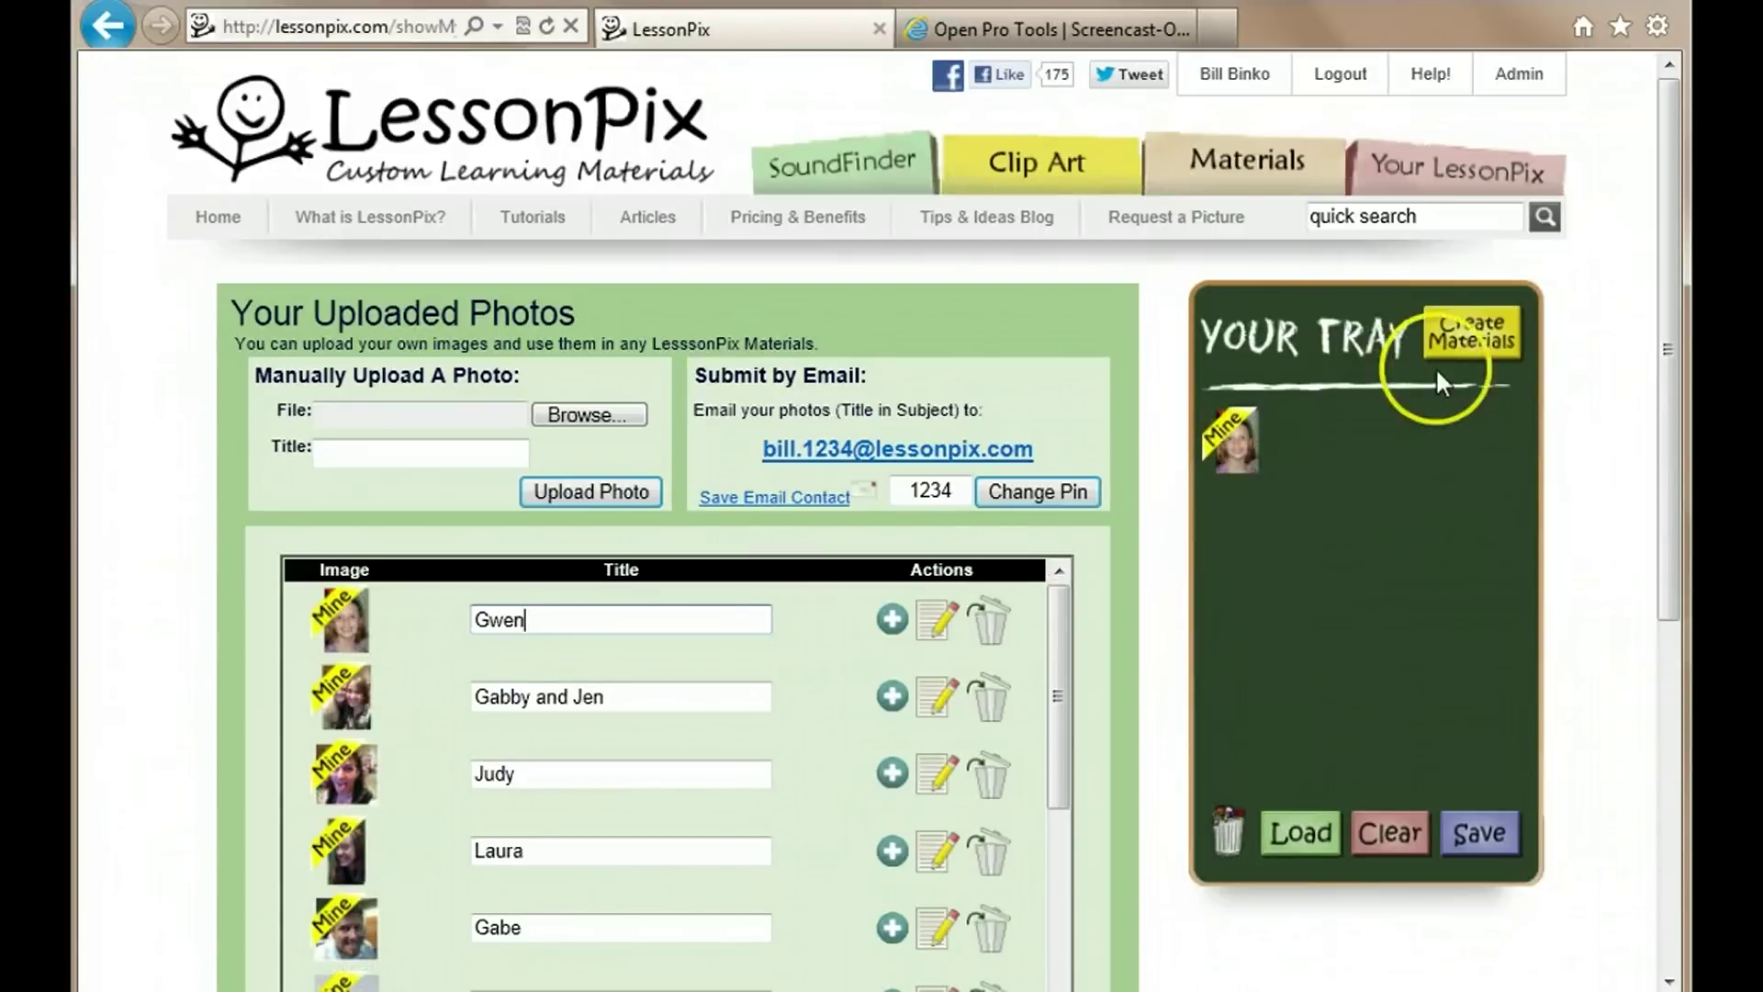
left_click(1457, 360)
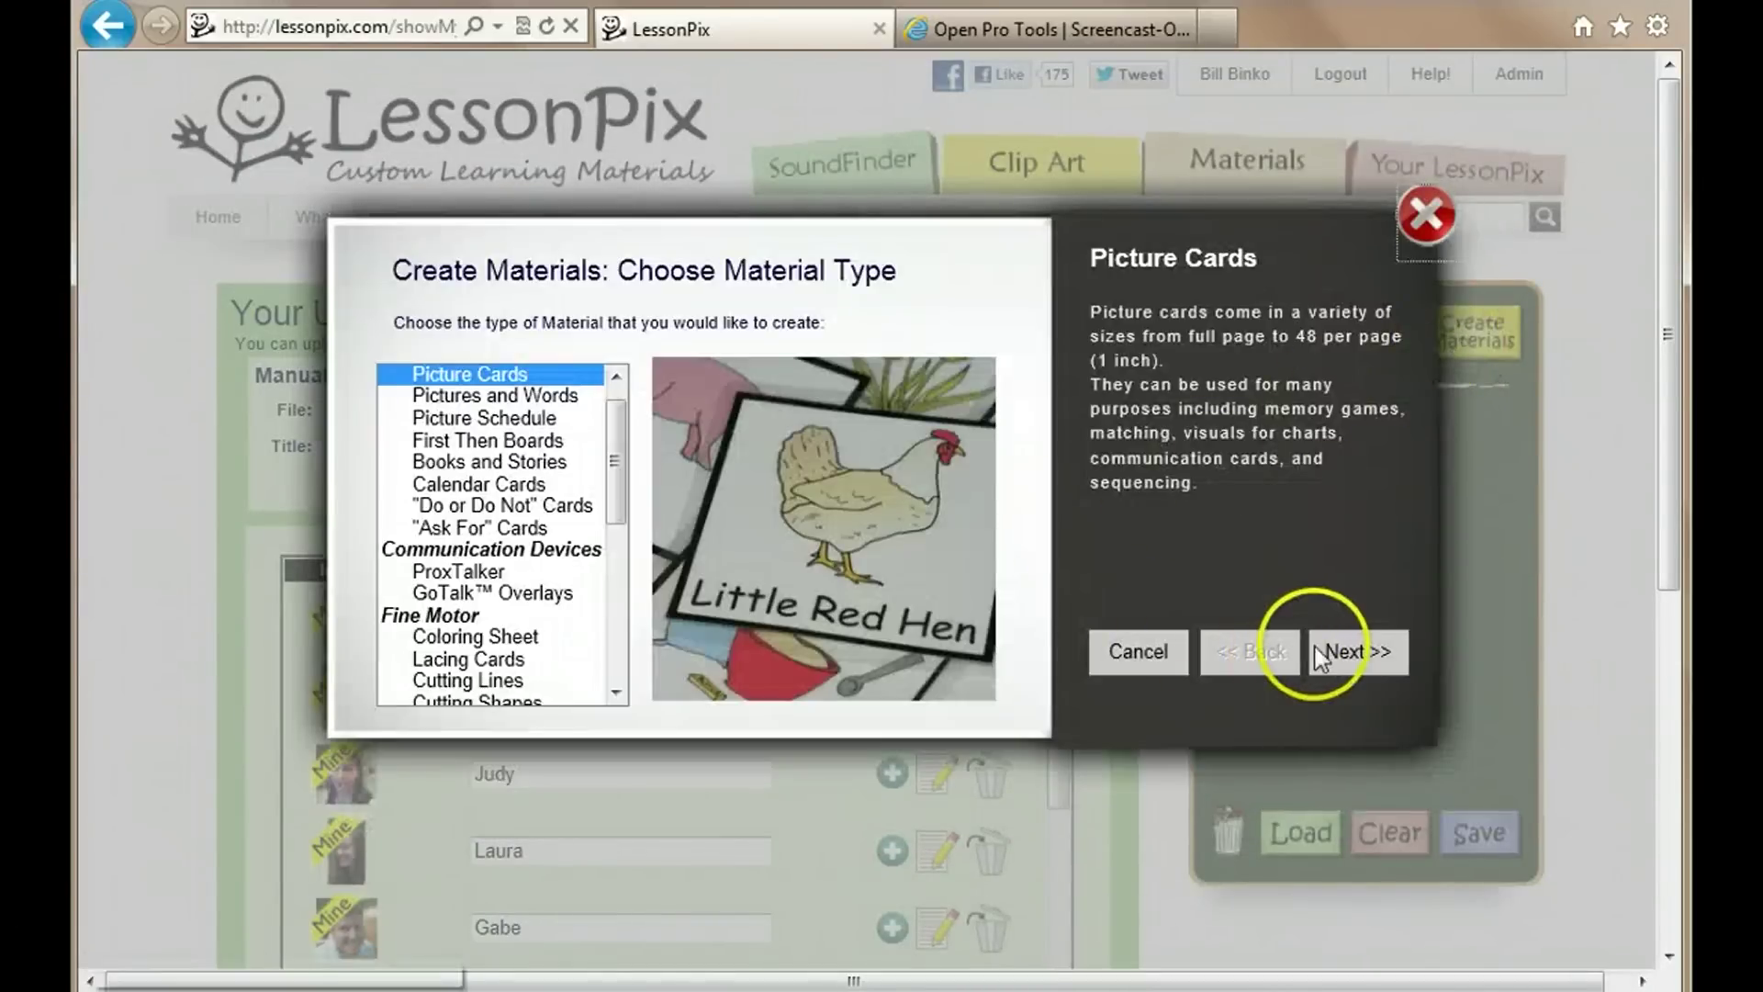
left_click(1319, 646)
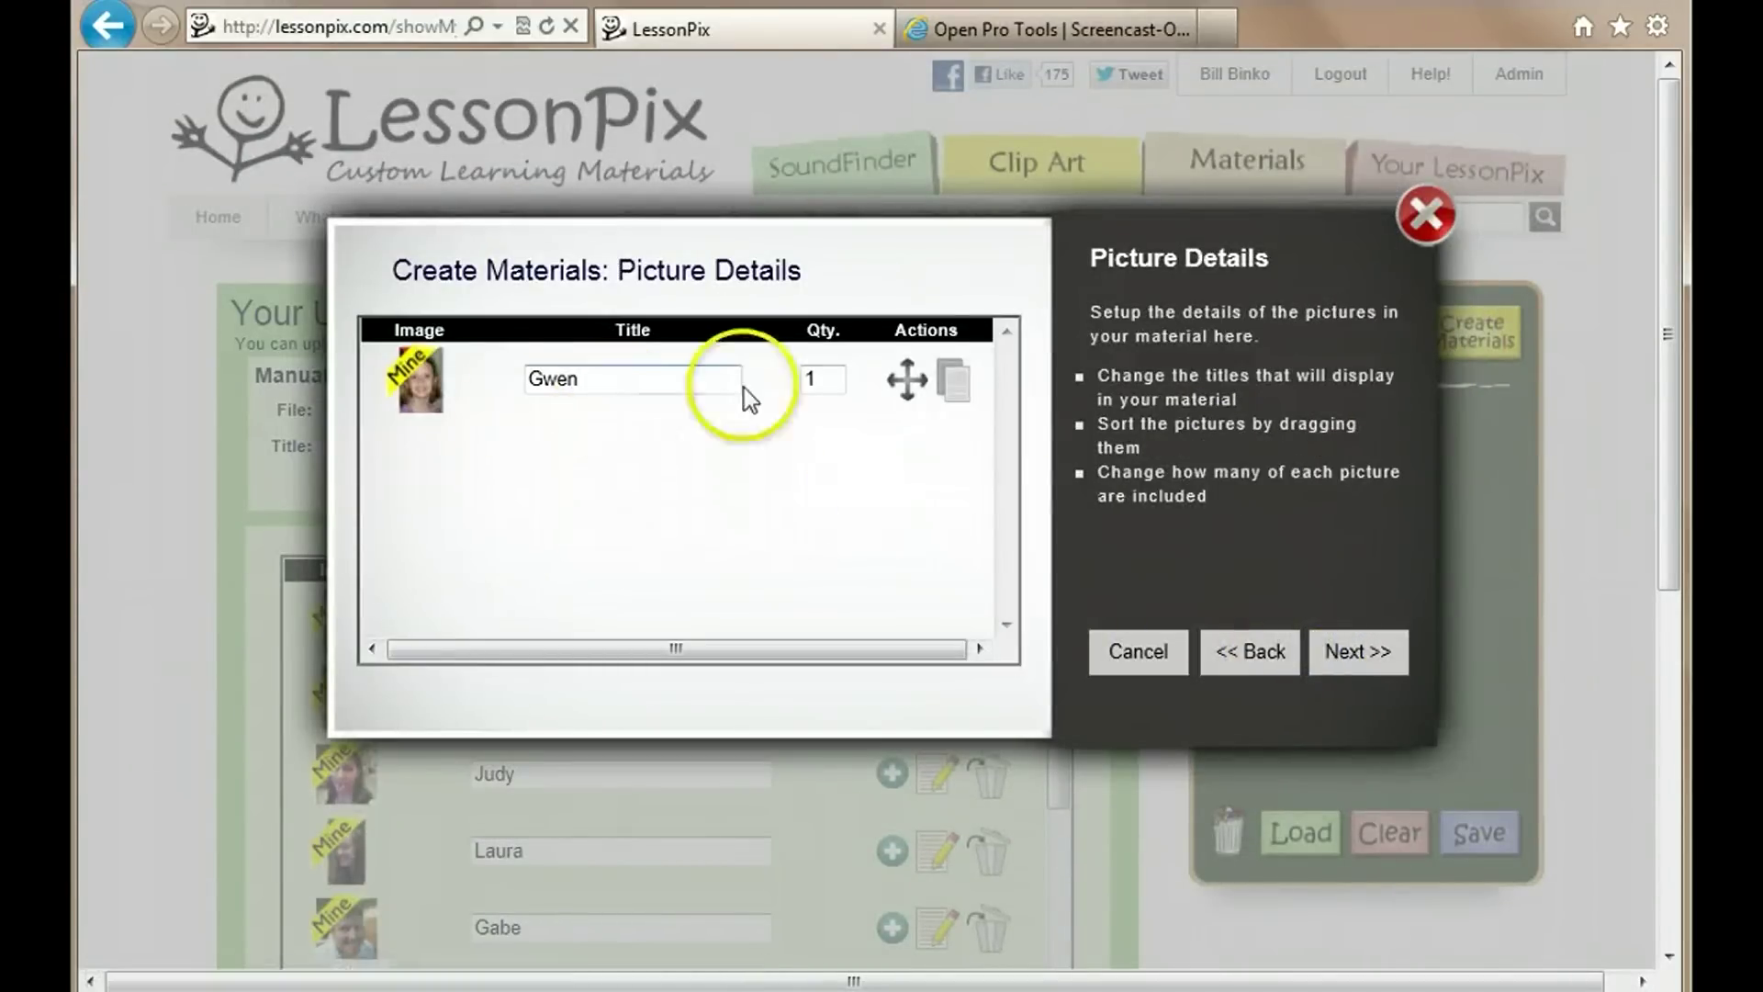
left_click(1165, 665)
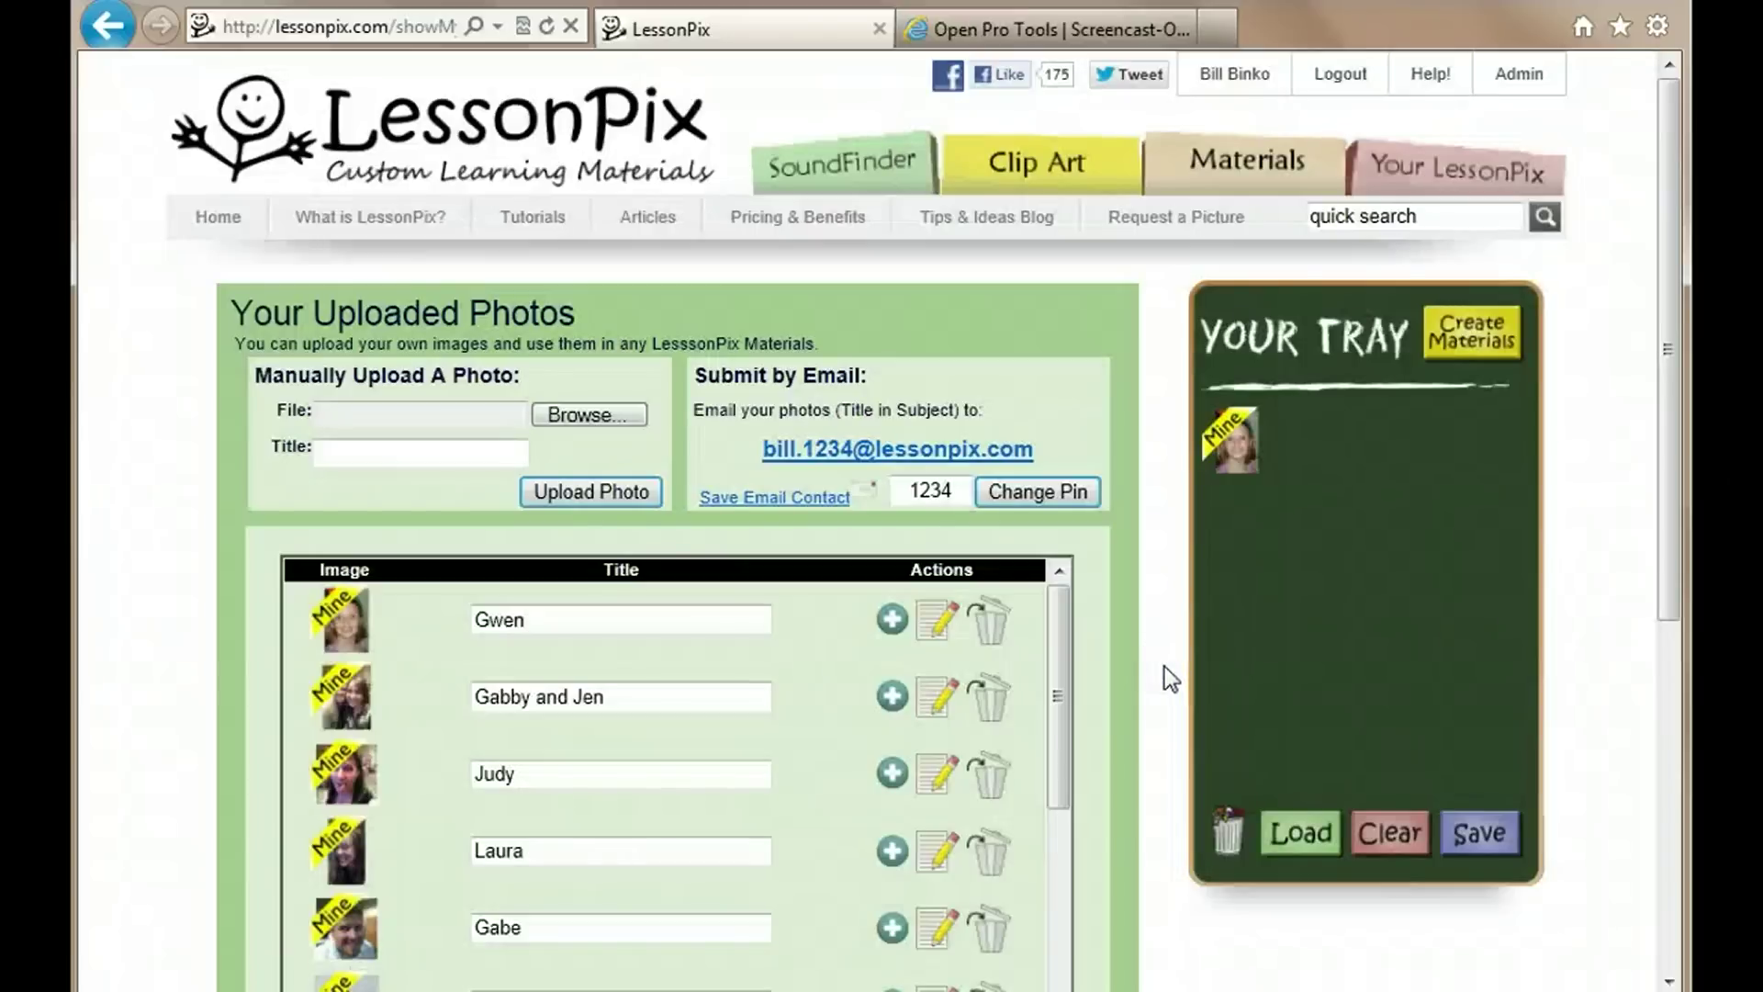
left_click(852, 161)
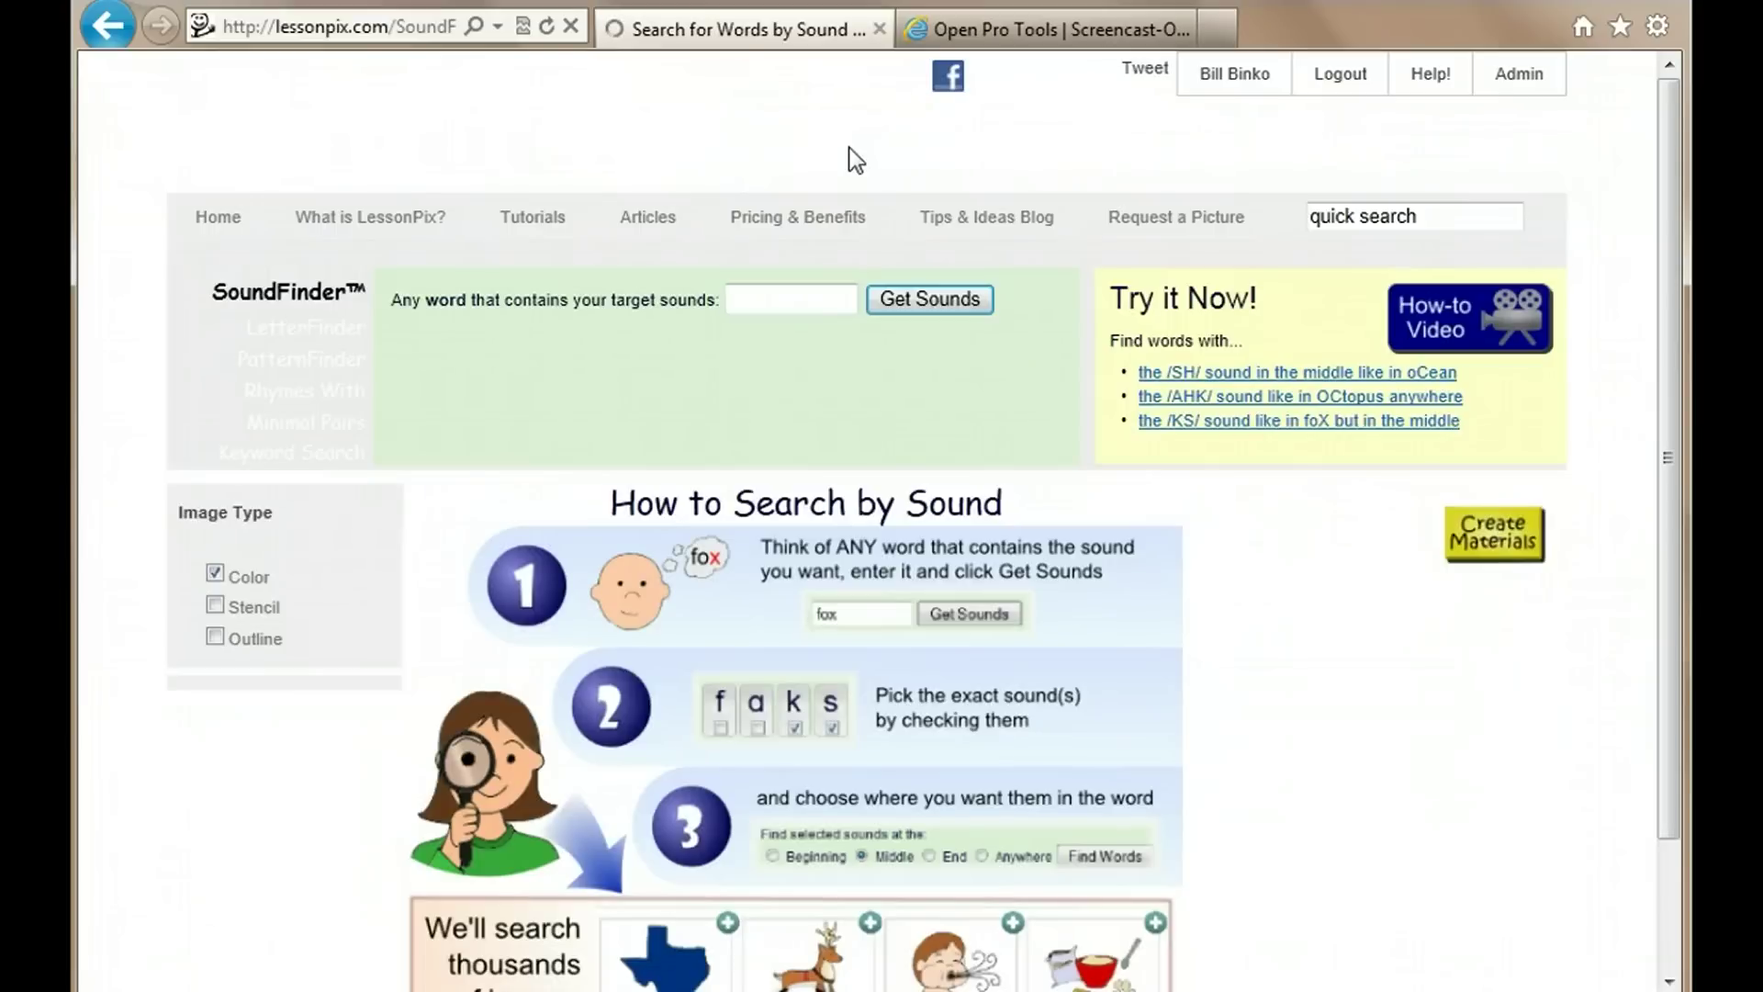
- Get the sounds of 'when' in SoundFinder and select the w and ɛ sounds
left_click(767, 300)
type("when")
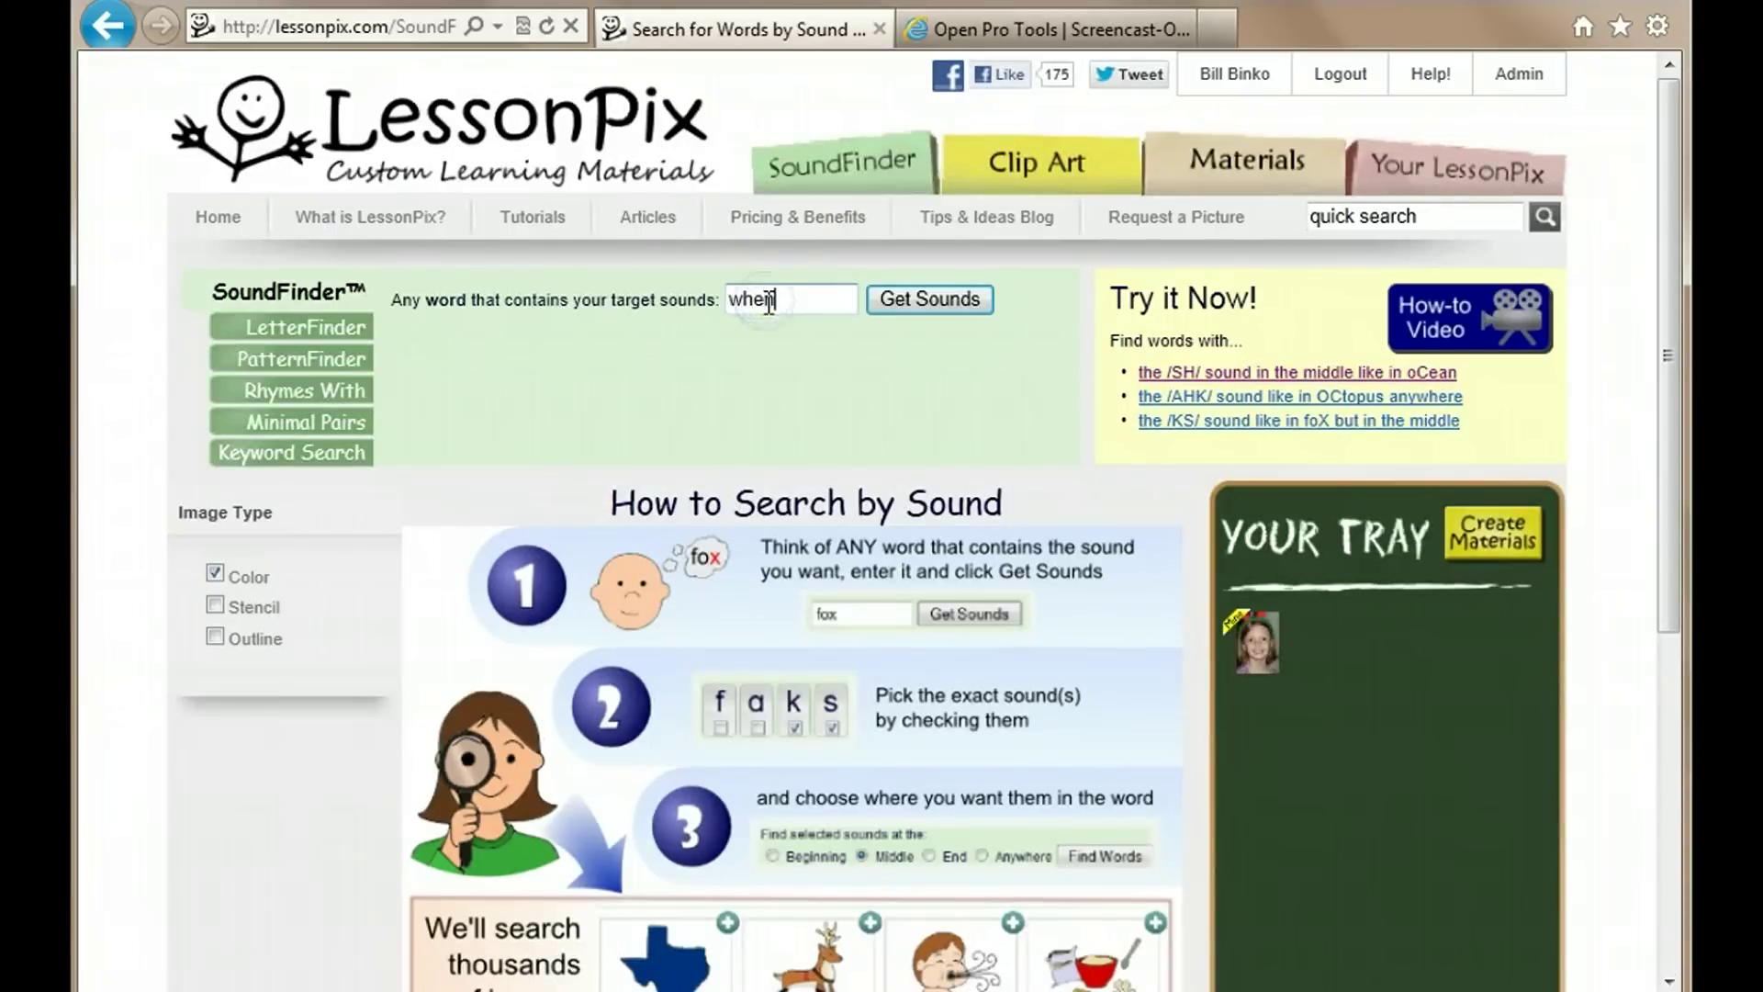
key("Return")
left_click(685, 384)
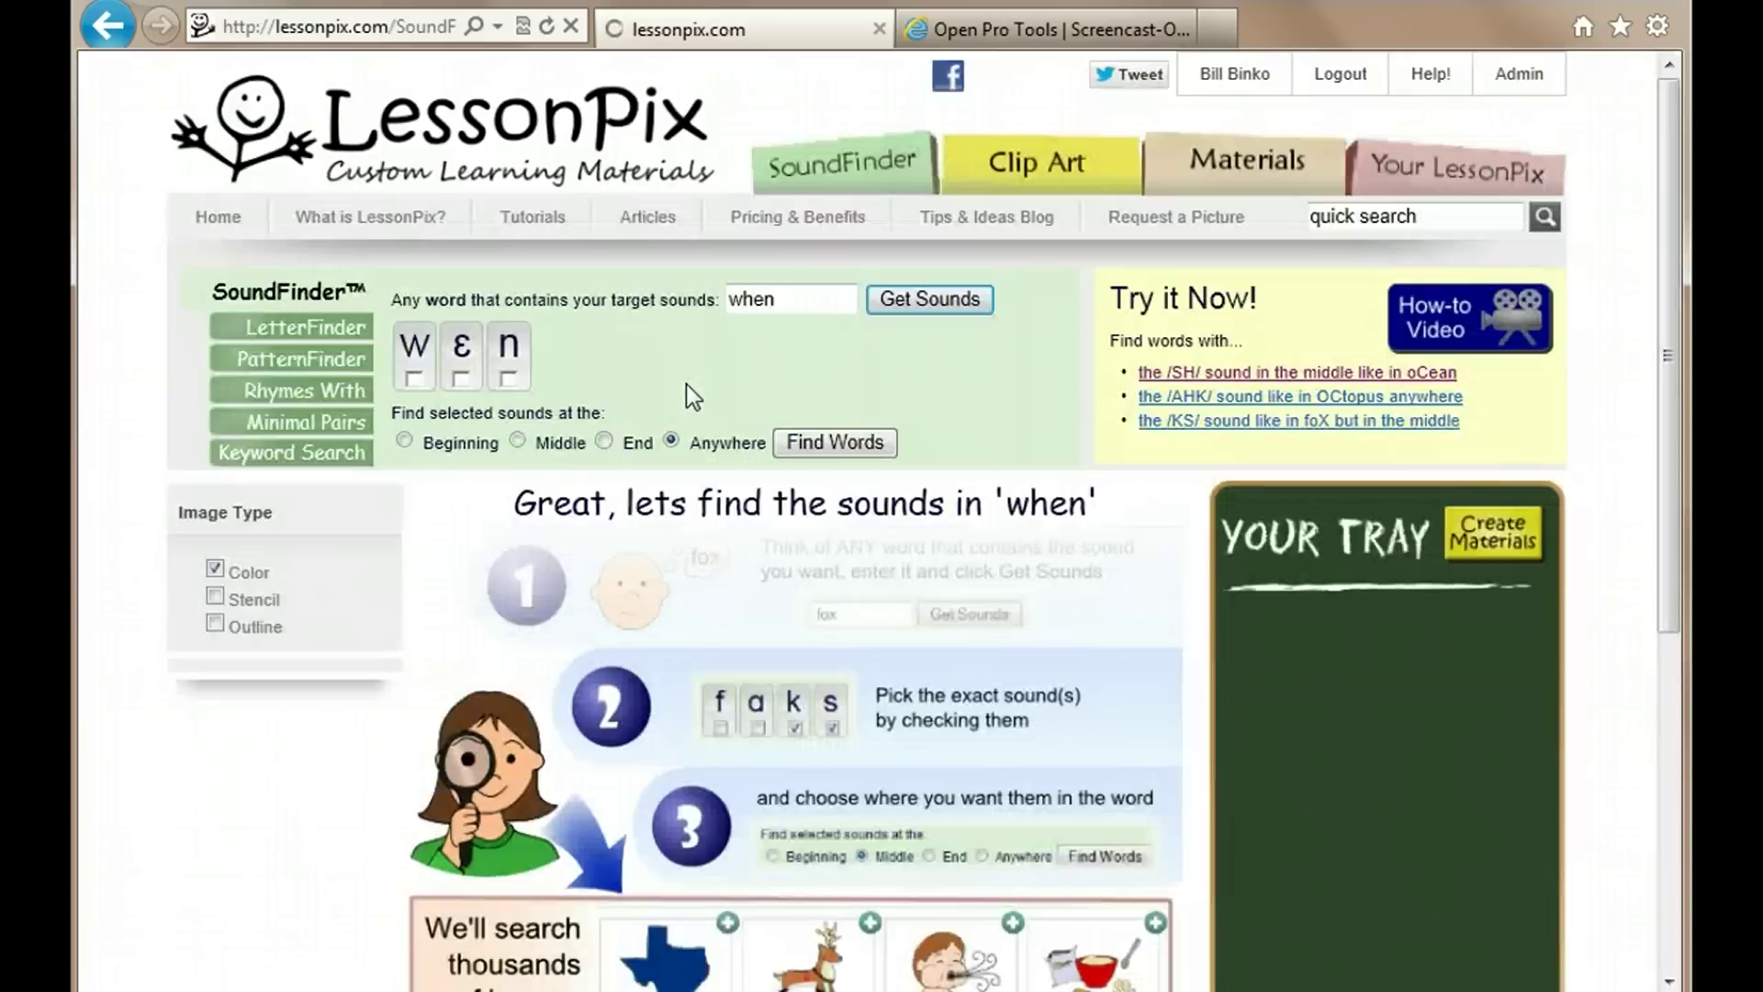
left_click(413, 379)
left_click(465, 379)
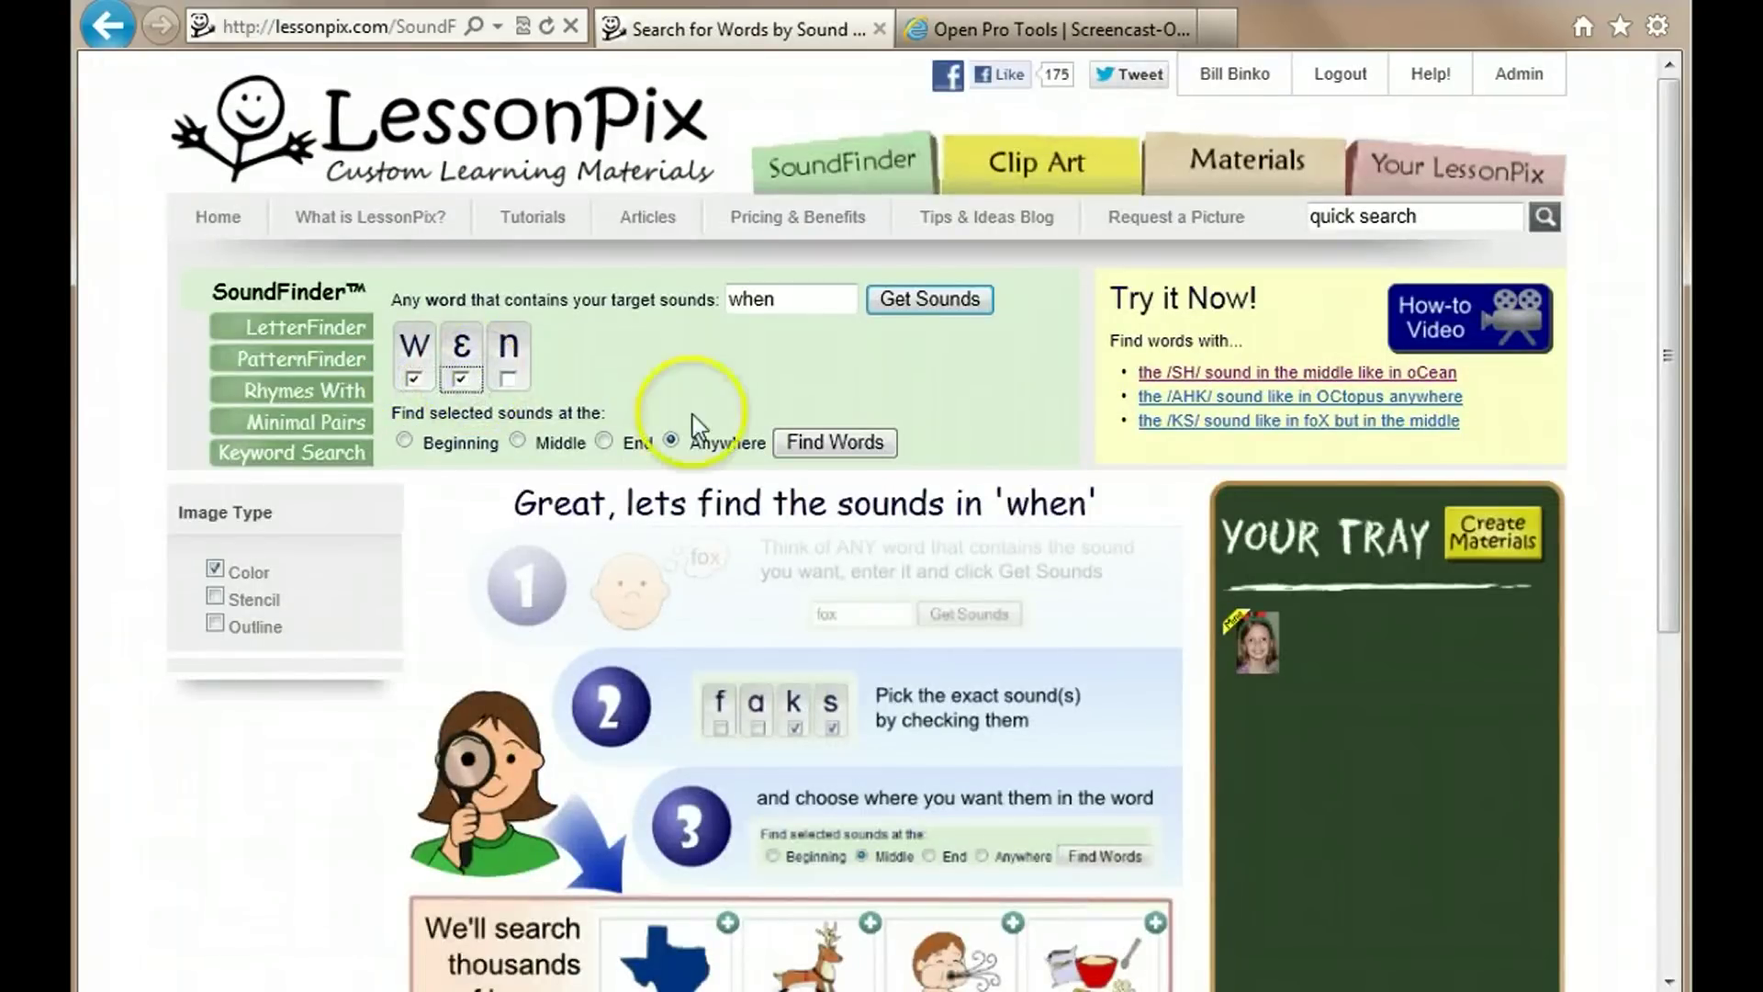
left_click(794, 441)
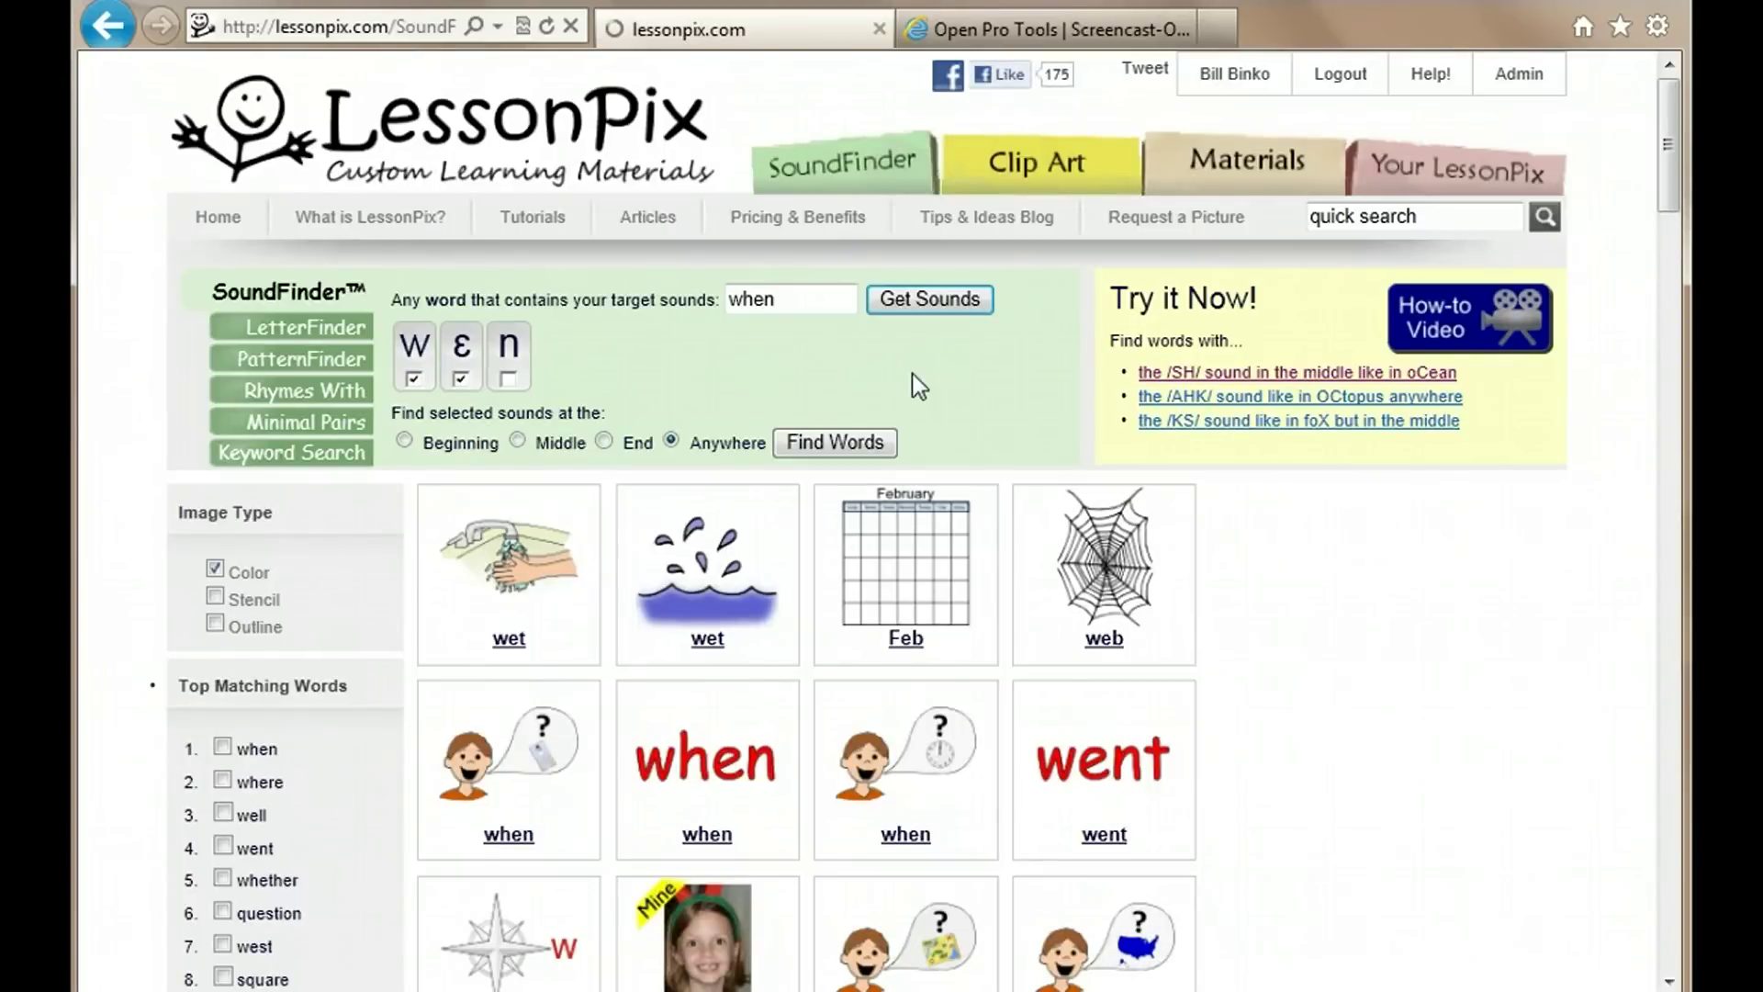
- List words with w and ɛ, scroll to the uploaded photo, then go back
left_click(964, 425)
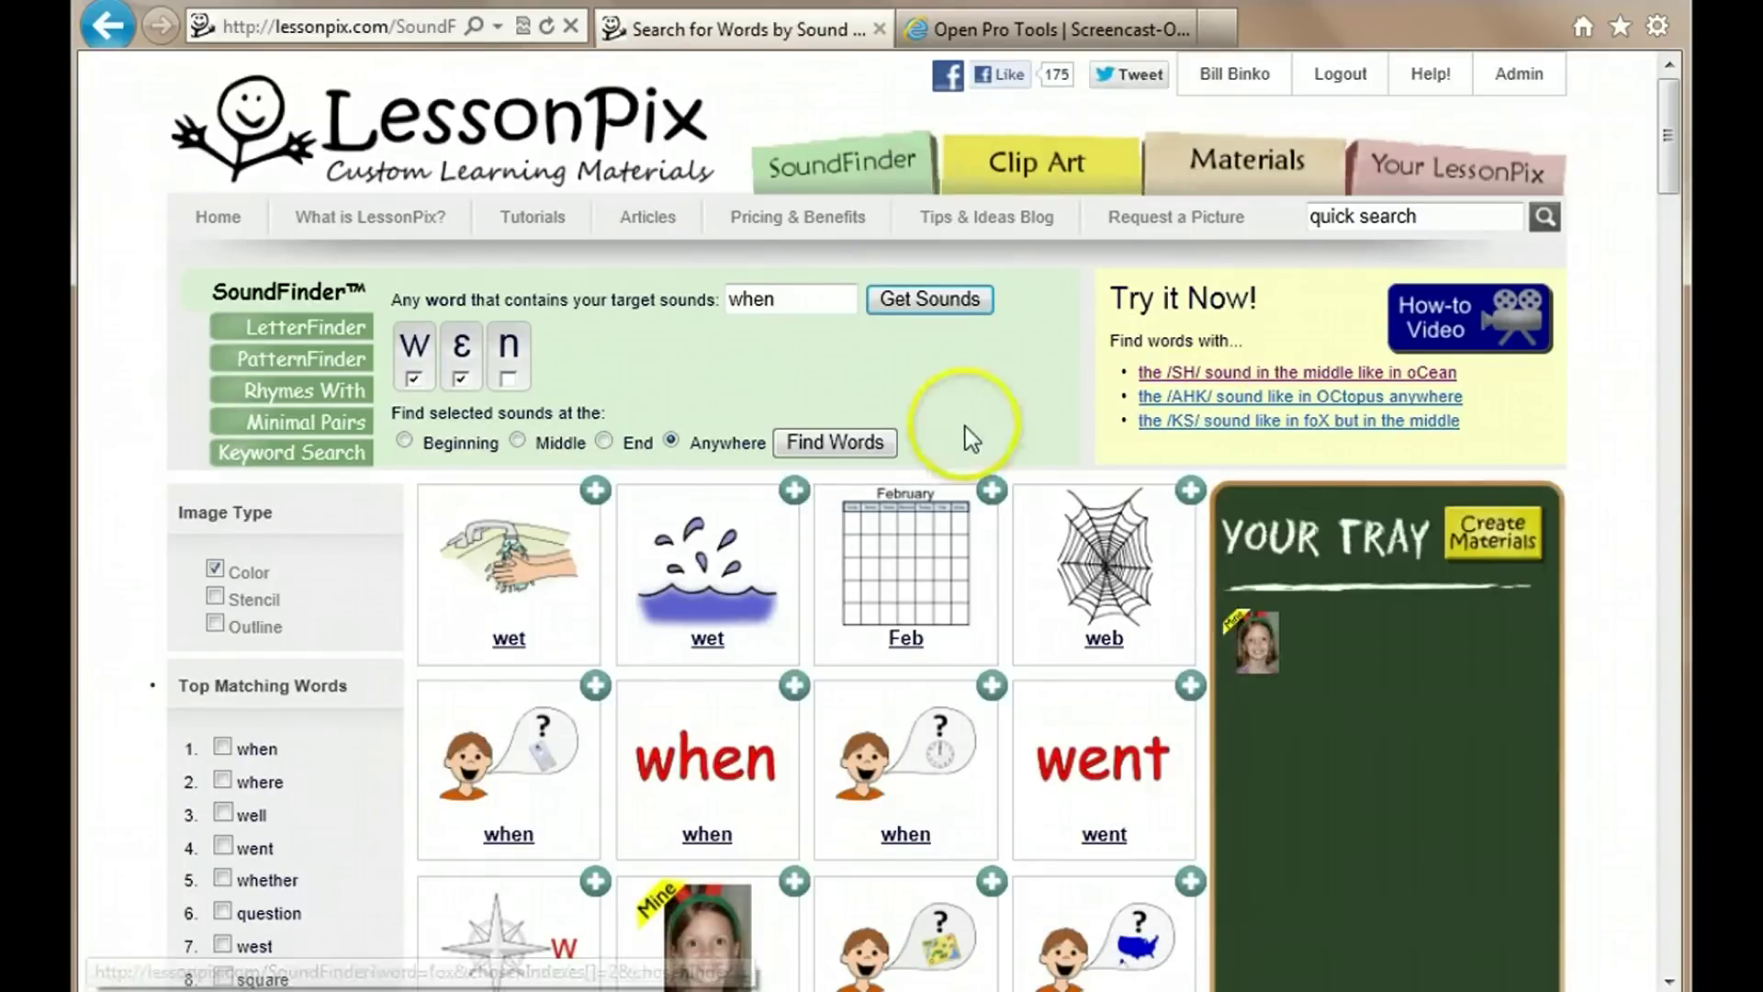
scroll(964, 425, "down", 3)
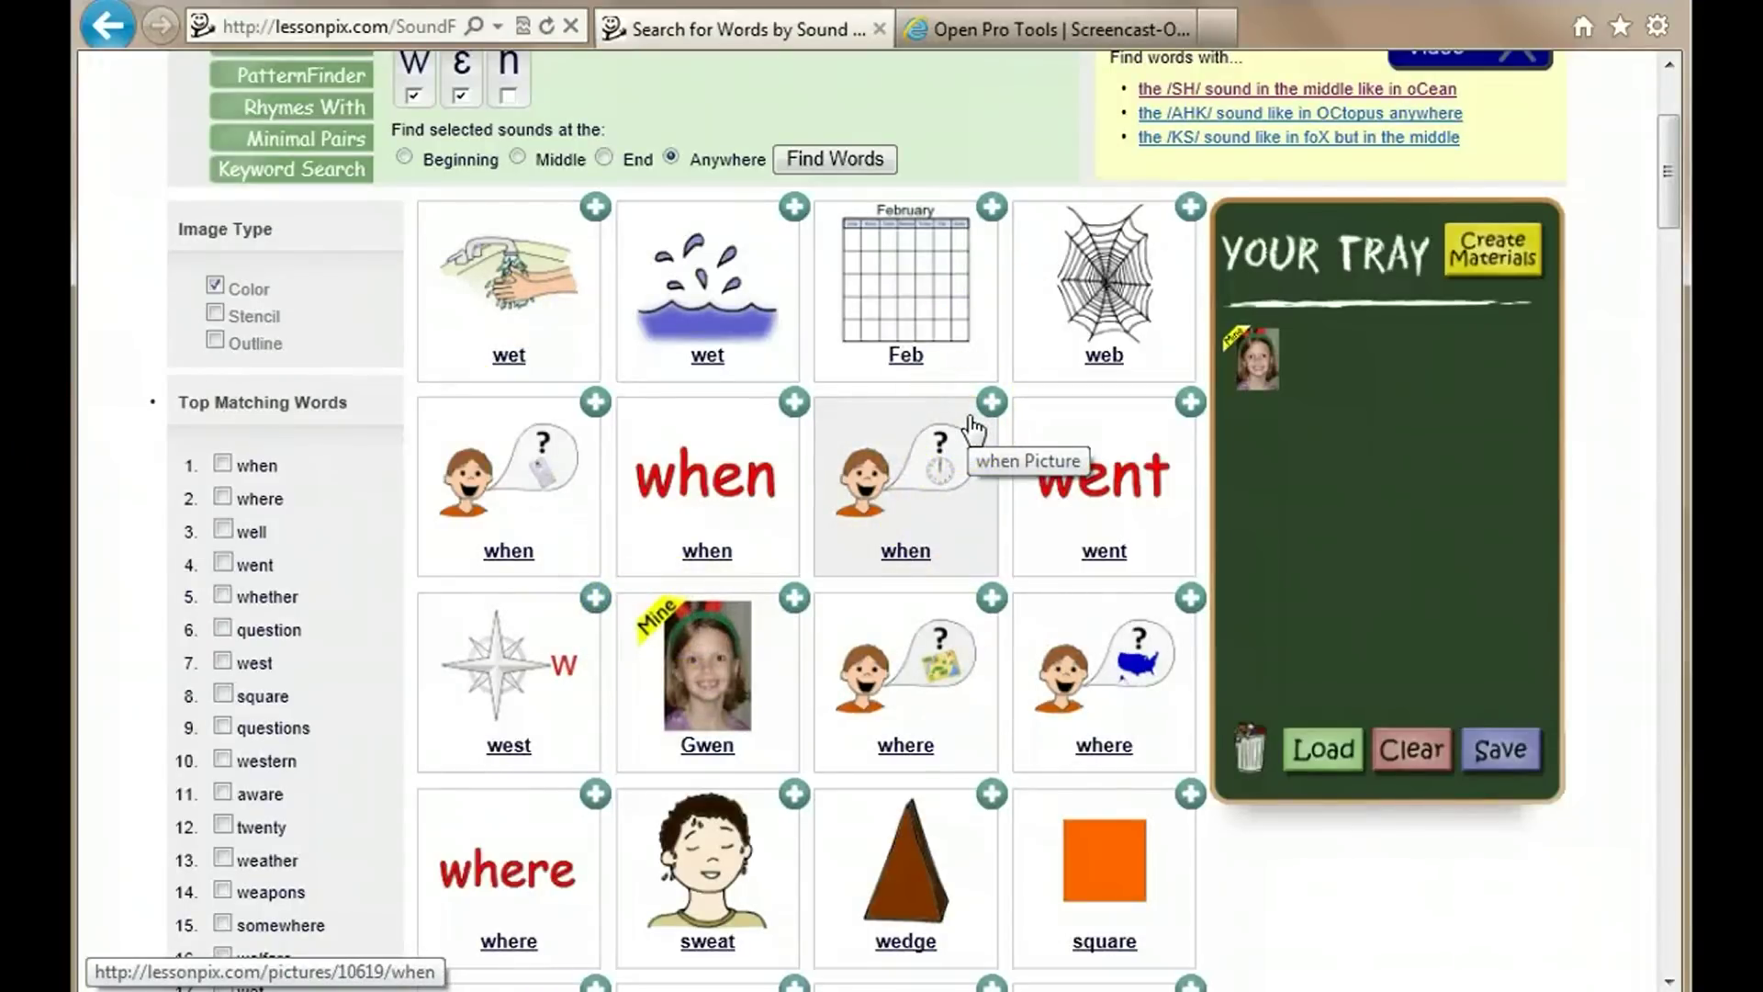
scroll(971, 421, "up", 3)
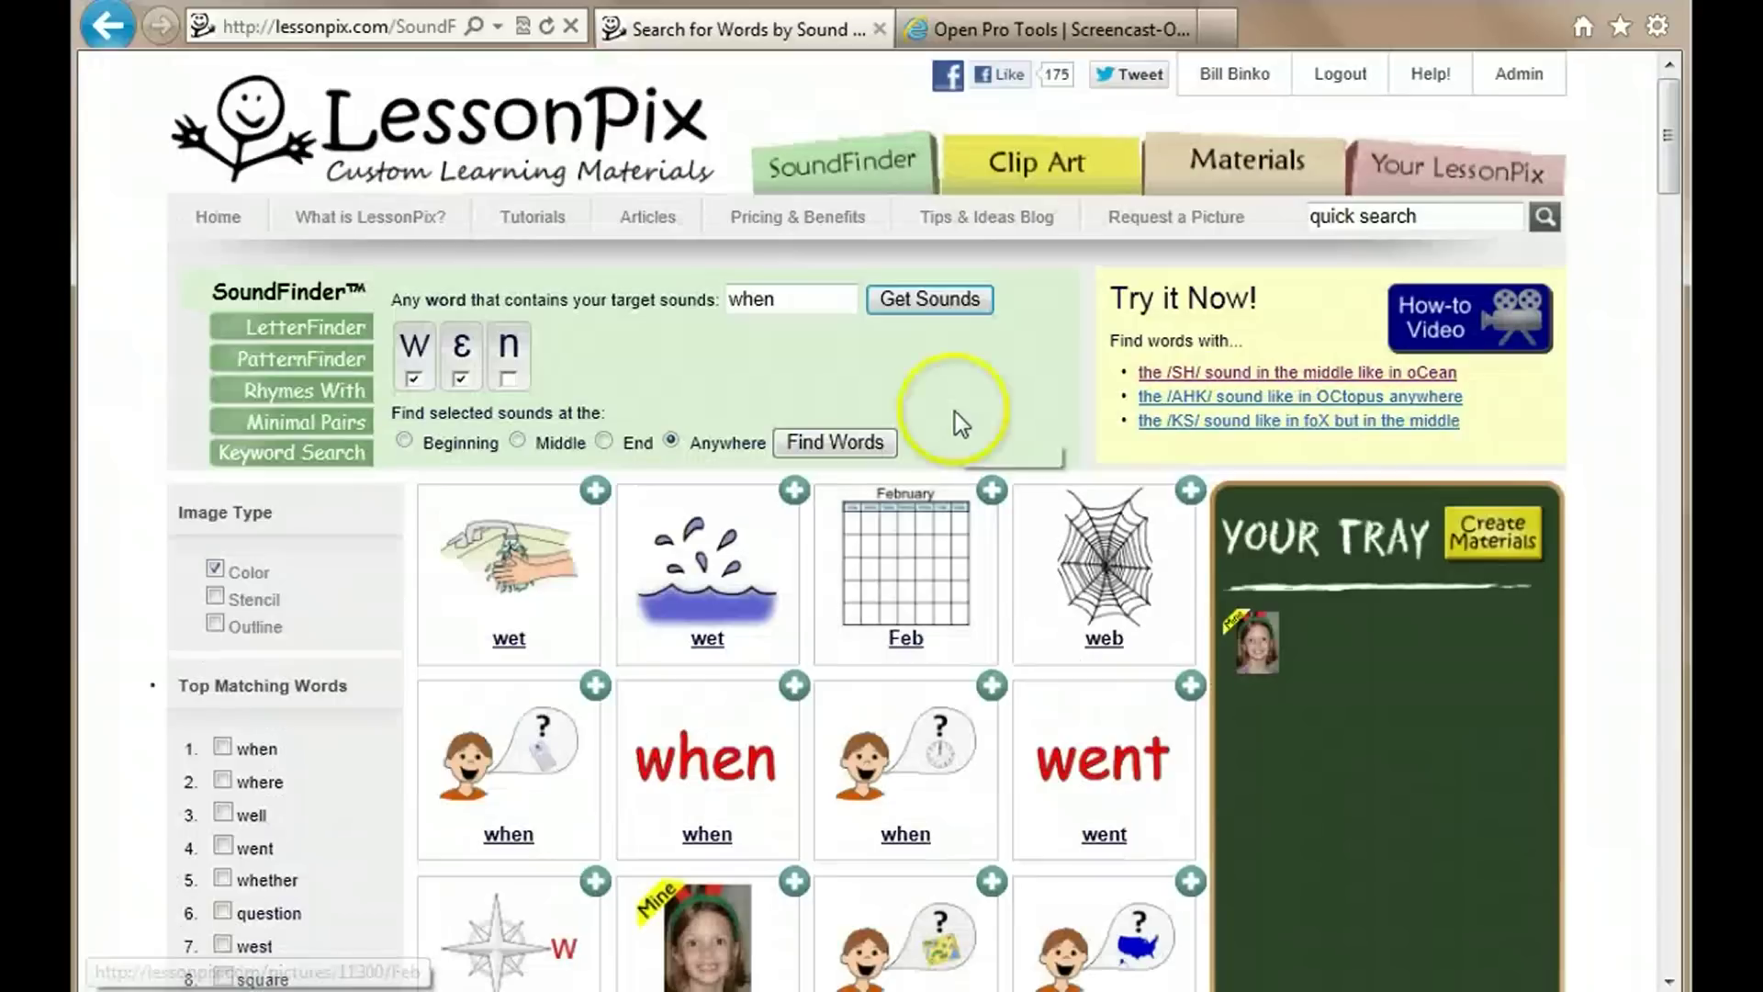
left_click(102, 35)
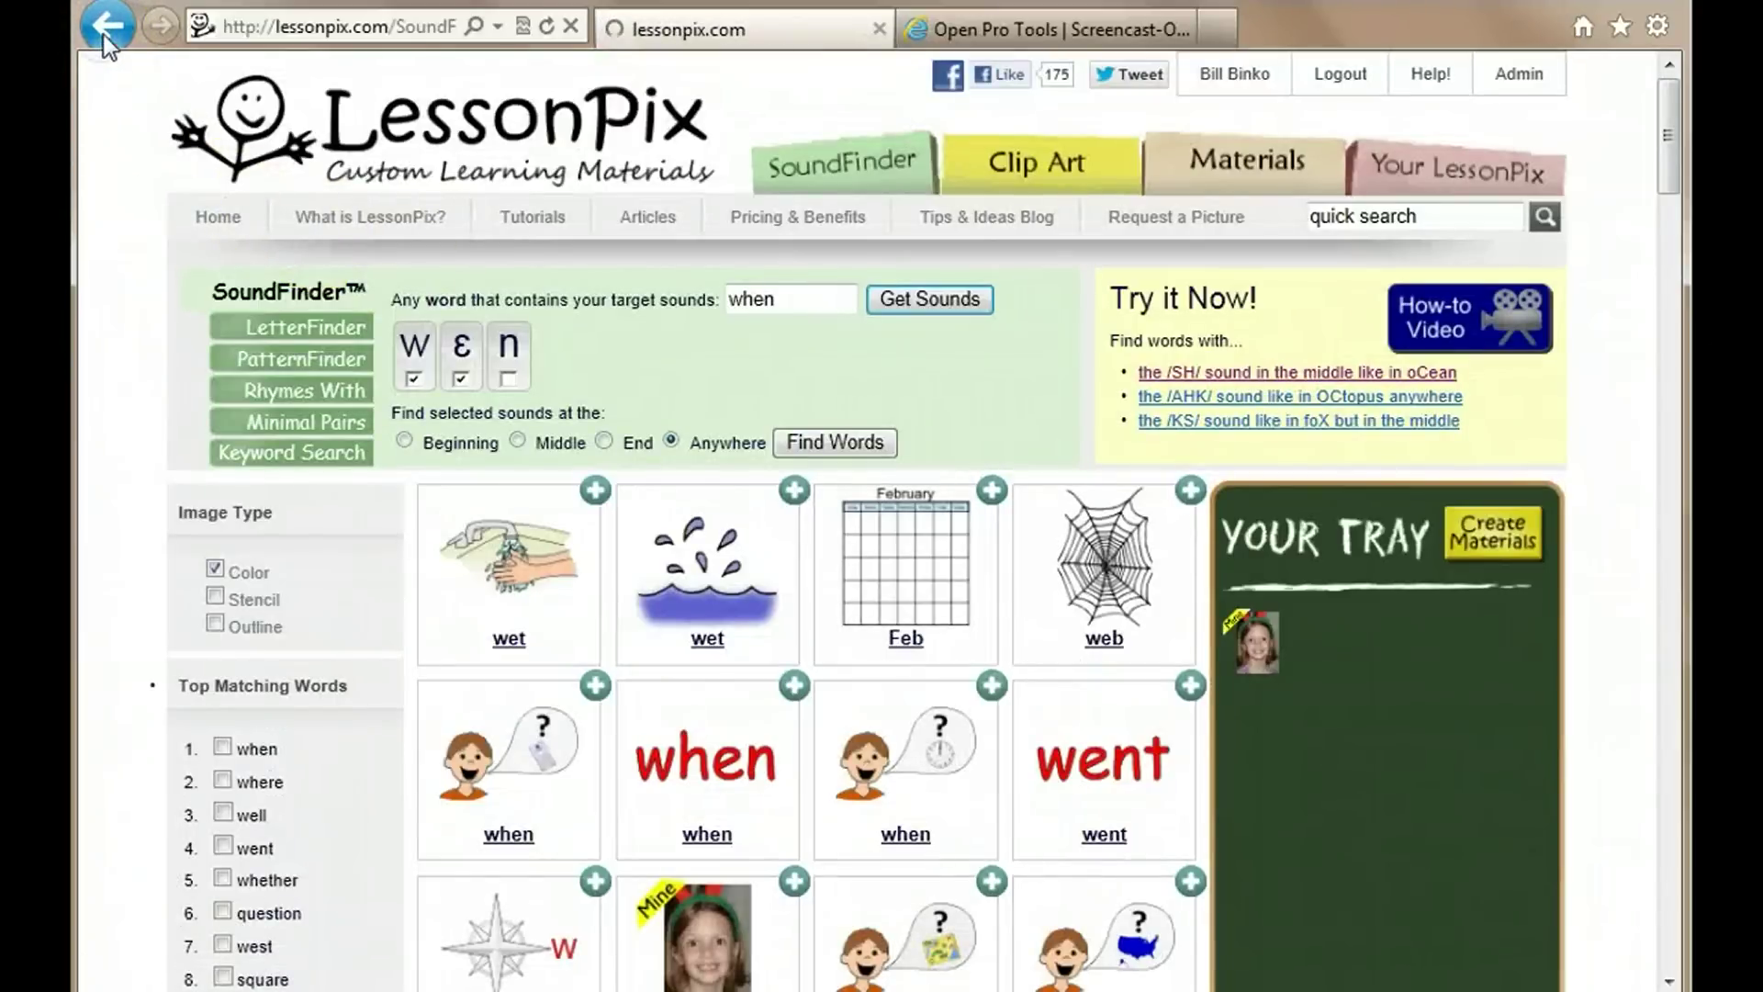